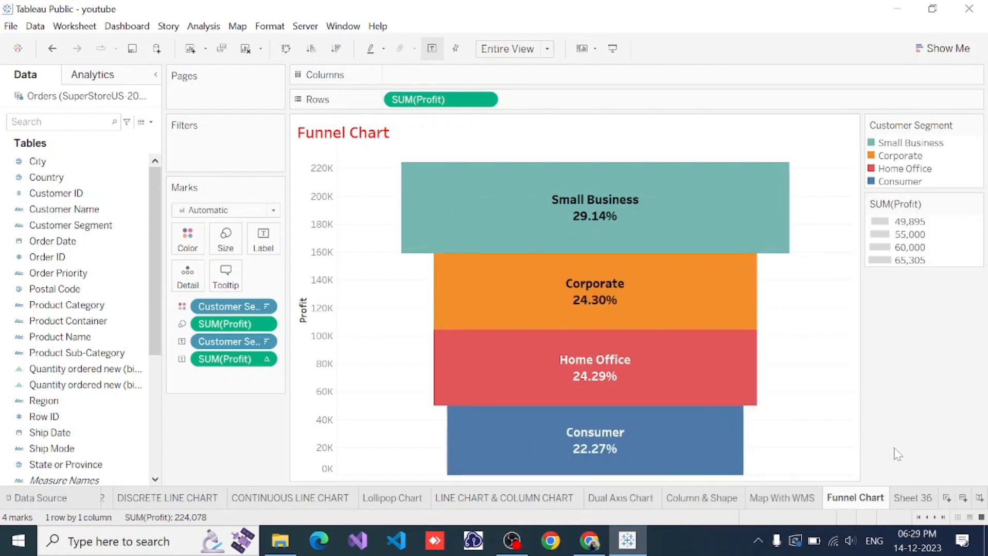
Open the empty Sheet 36 and place the Product Sub-Category field on Rows
click(914, 499)
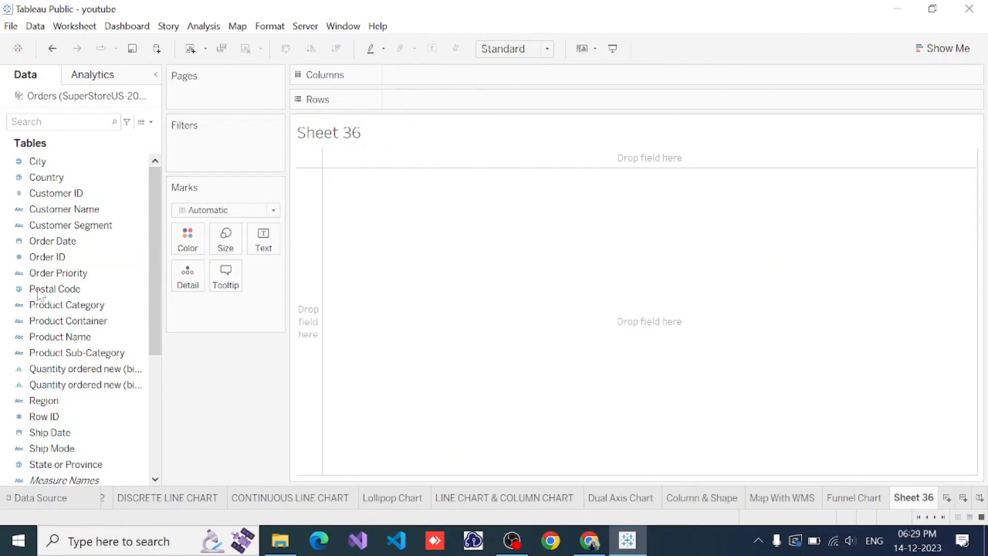
click(35, 355)
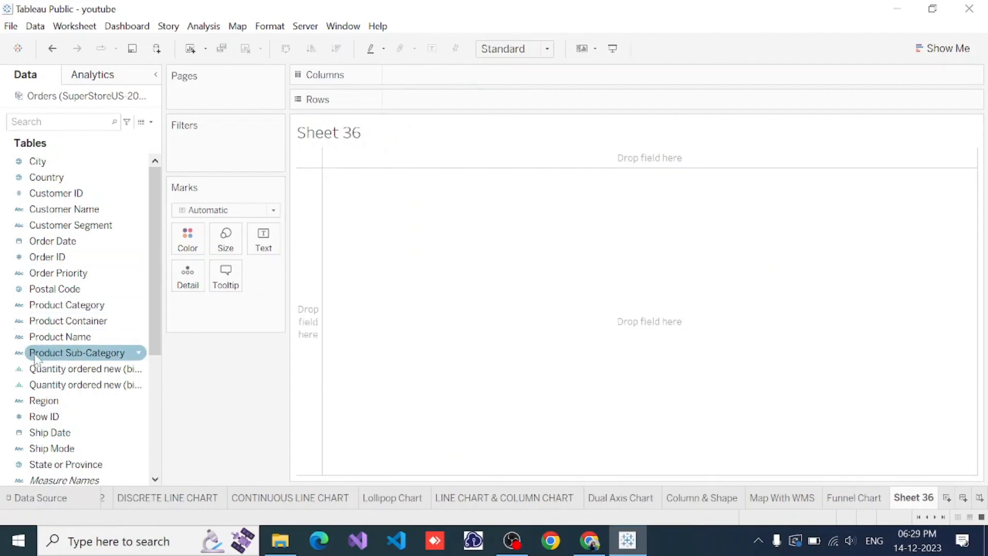
scroll(50, 391, down, 3)
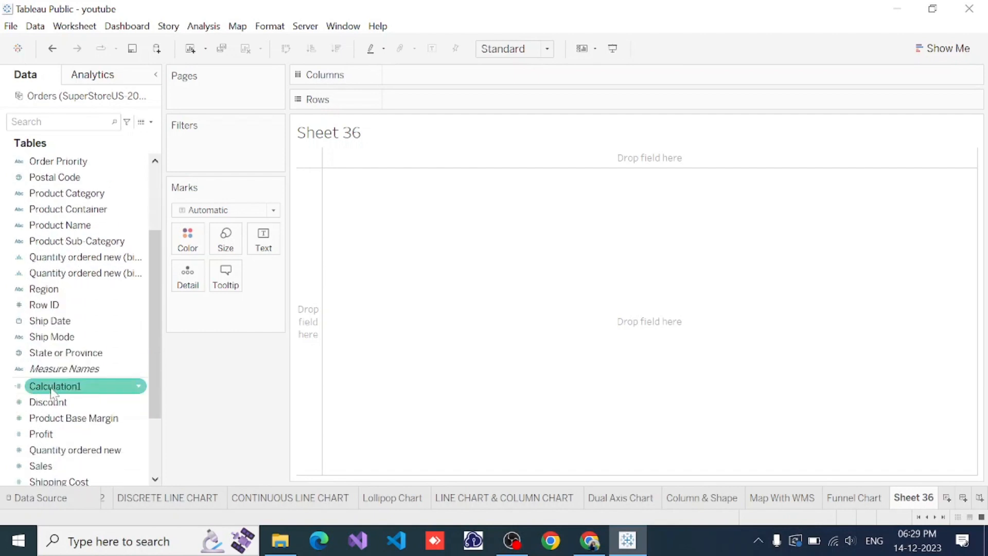
scroll(51, 392, down, 3)
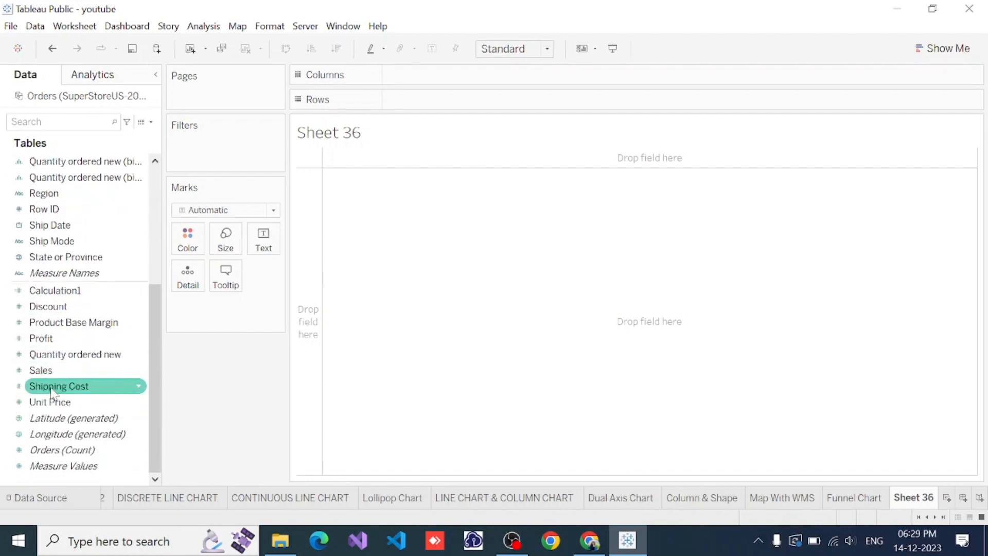
scroll(114, 230, up, 1)
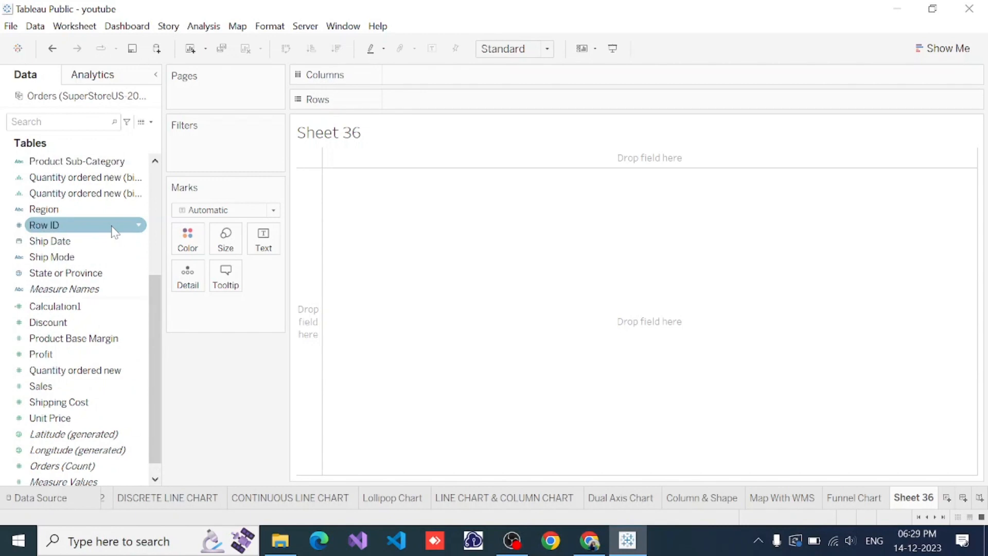
scroll(114, 230, up, 2)
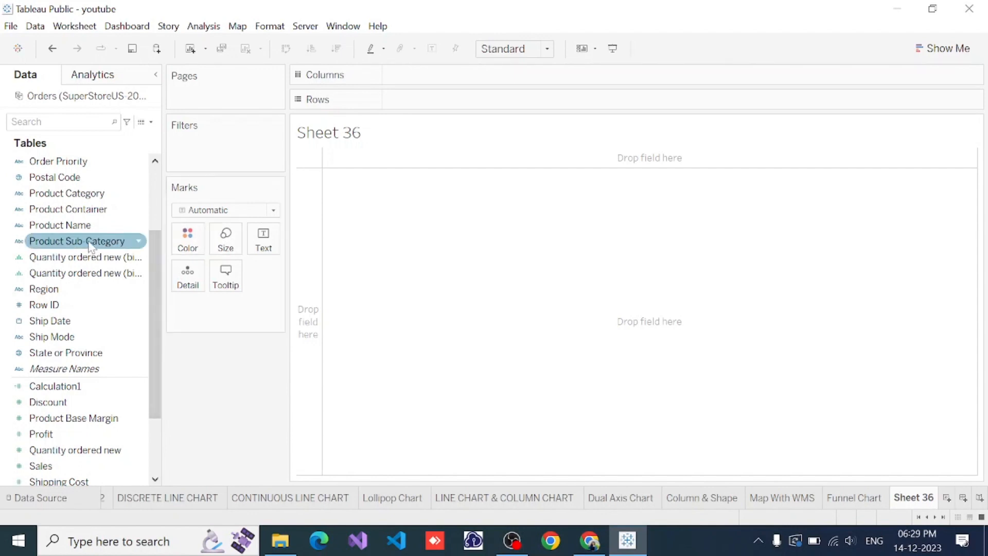
click(128, 244)
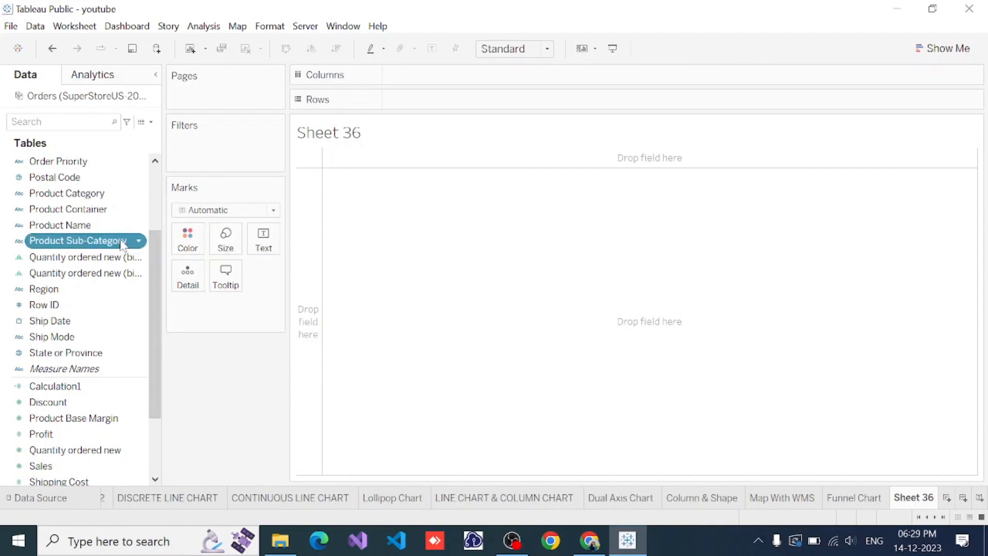
drag(123, 243, 494, 103)
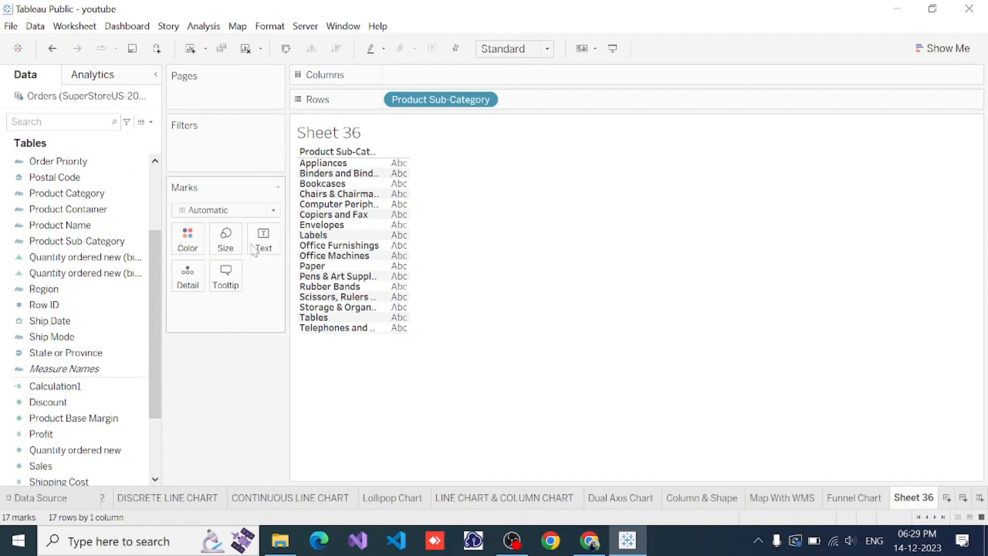
Place the Sales measure on Columns and fit the chart to Entire View
scroll(43, 360, down, 2)
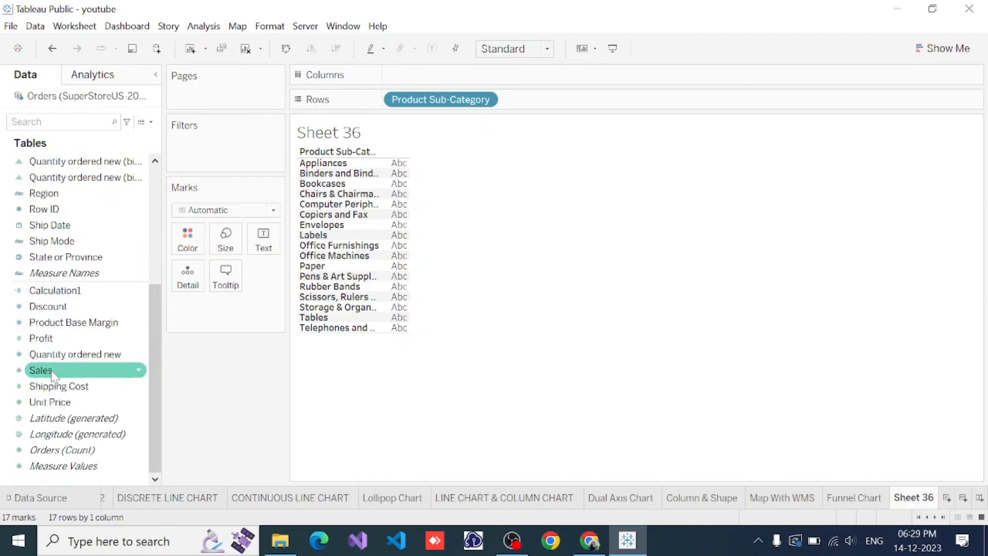
drag(52, 374, 431, 83)
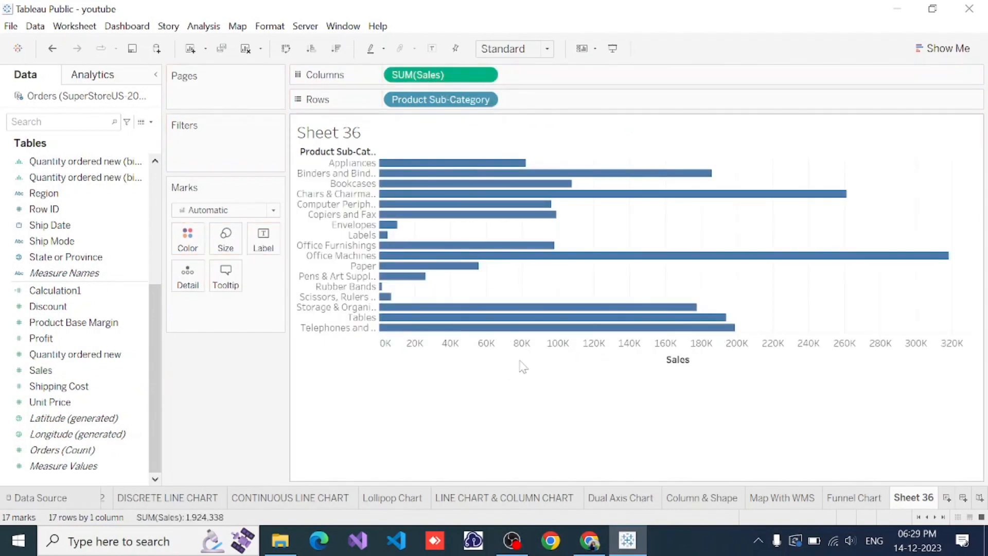
click(540, 48)
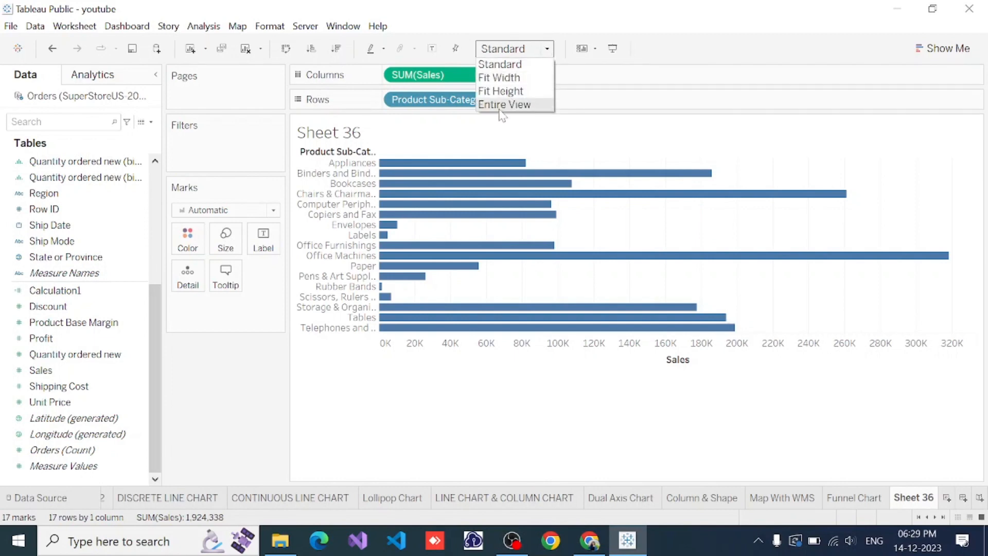
click(499, 108)
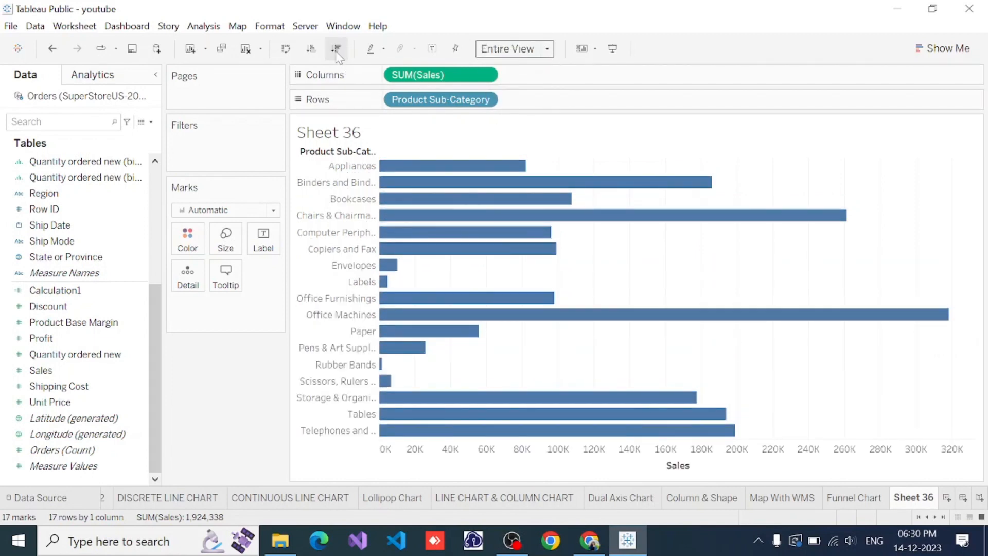
Sort the sub-categories in descending order of Sales and change the mark type to Area
click(336, 49)
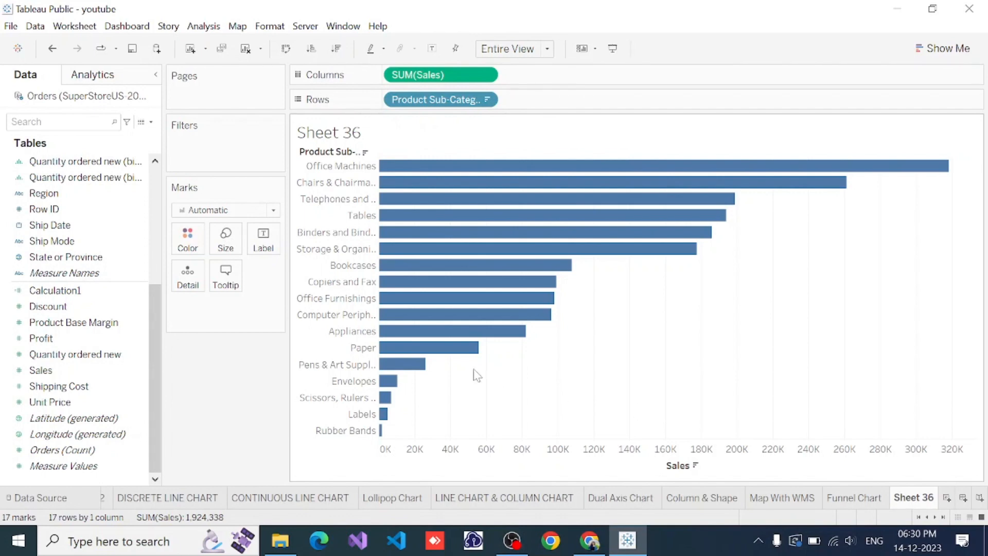
click(273, 211)
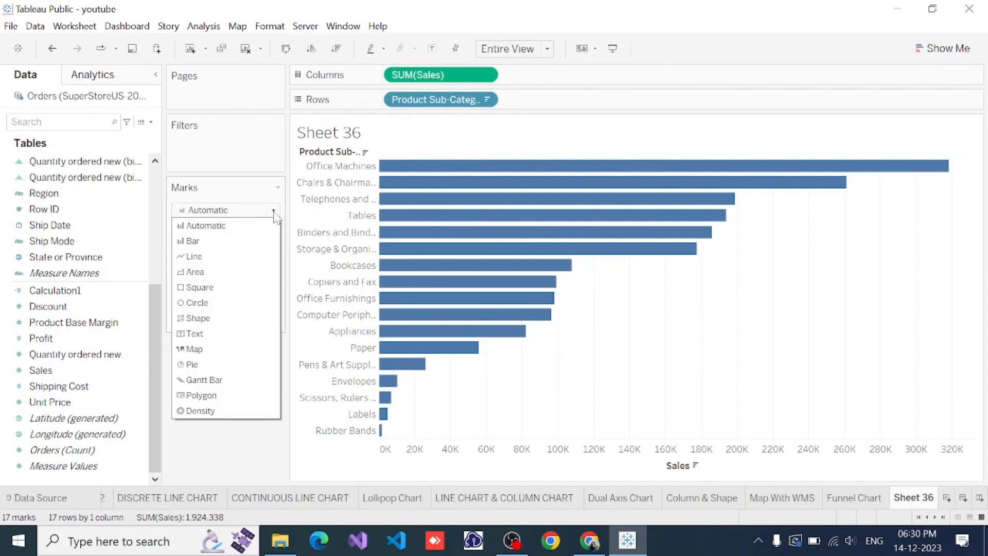
click(196, 272)
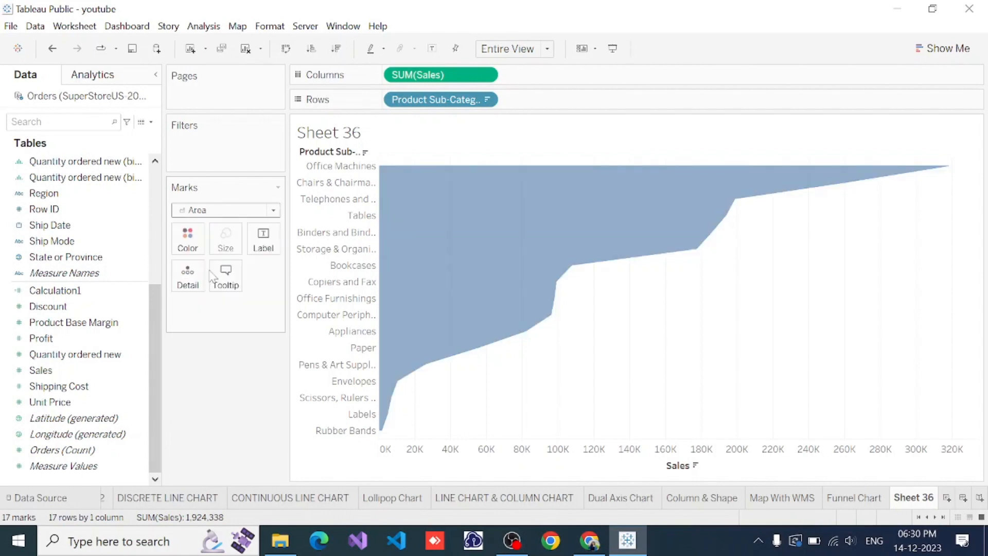
mouse_move(546, 219)
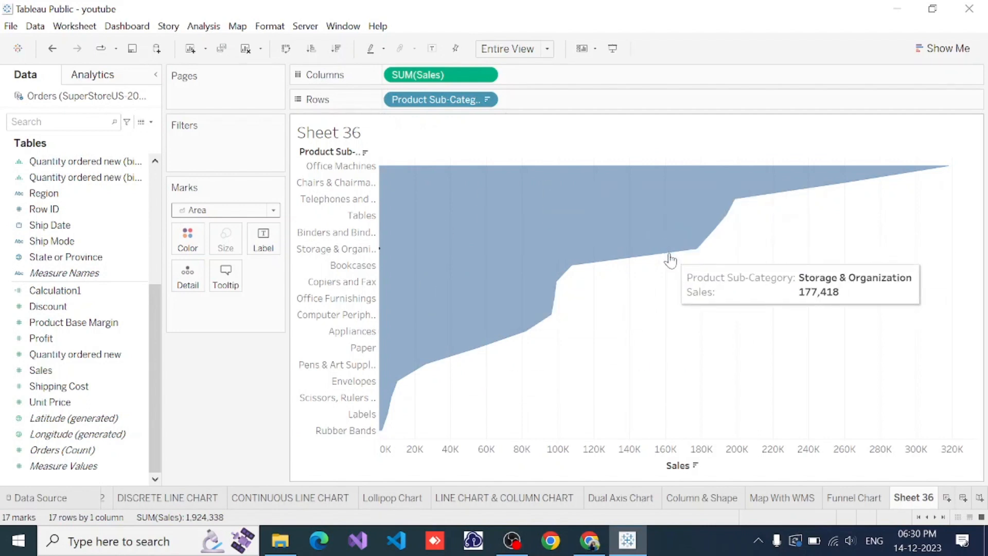
mouse_move(535, 336)
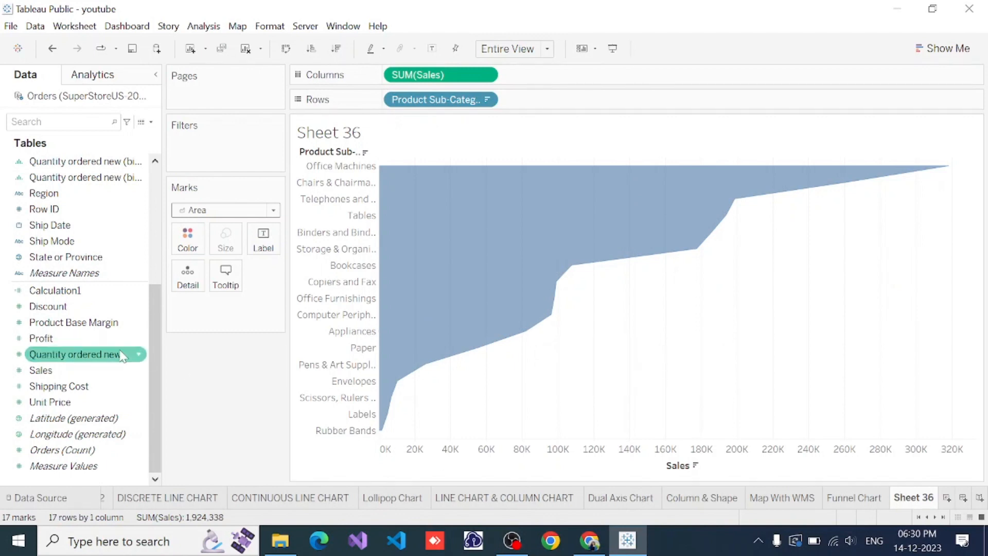
Add a second Sales measure beside the first on Columns and reverse the scale of the first Sales axis
click(83, 372)
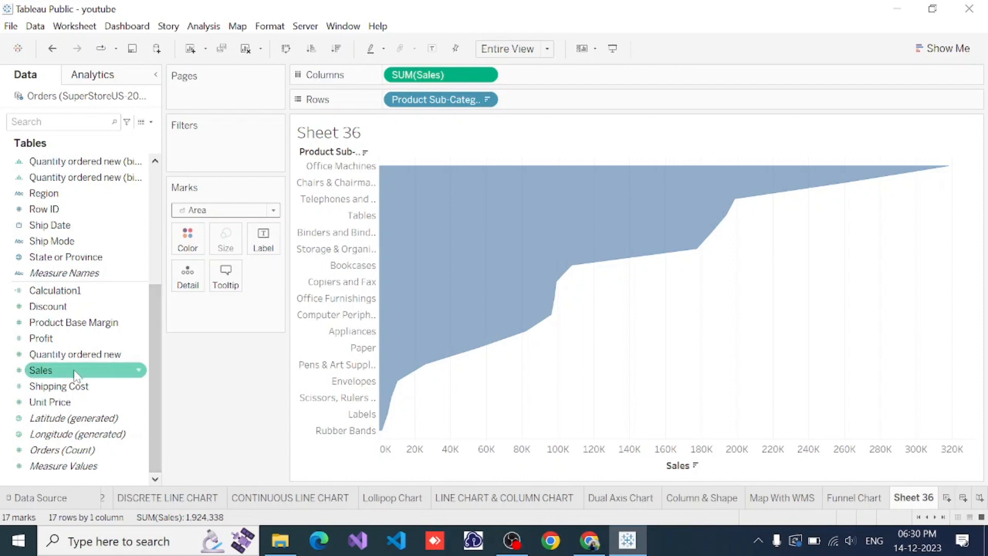
drag(75, 374, 552, 78)
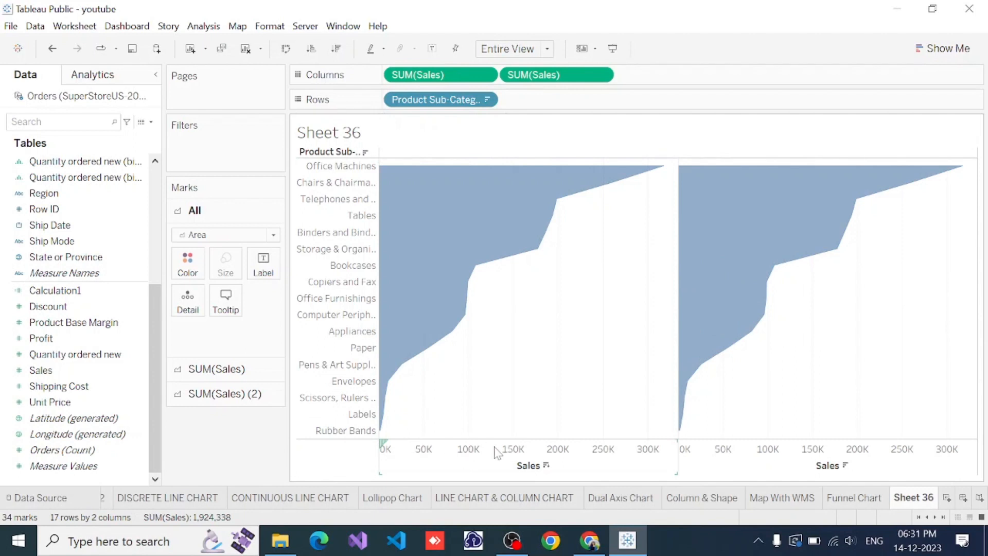
right_click(462, 456)
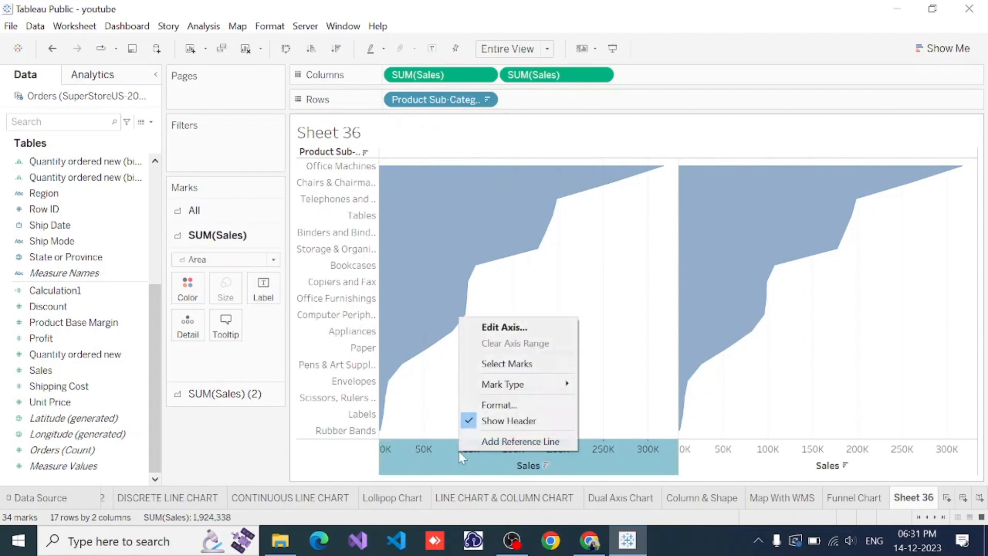
click(497, 327)
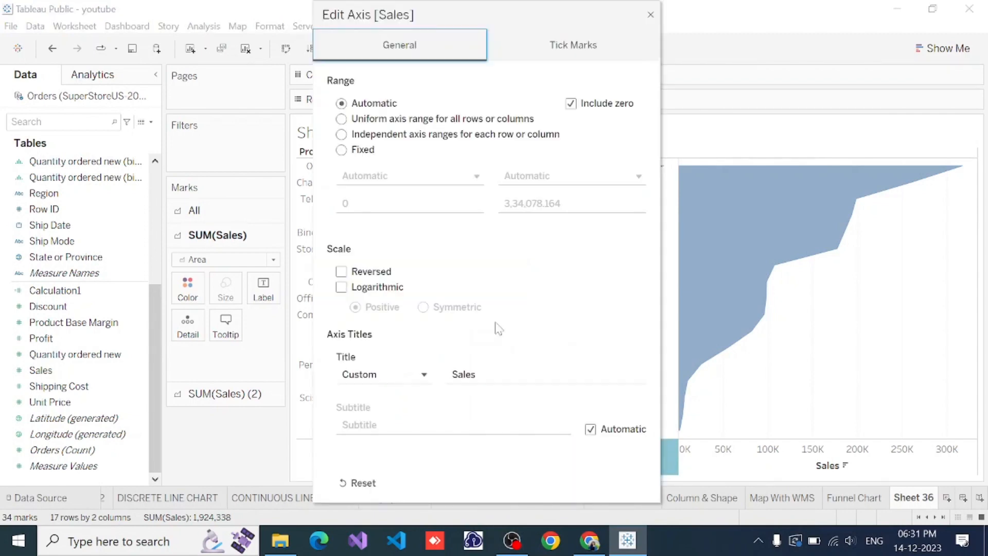
click(341, 271)
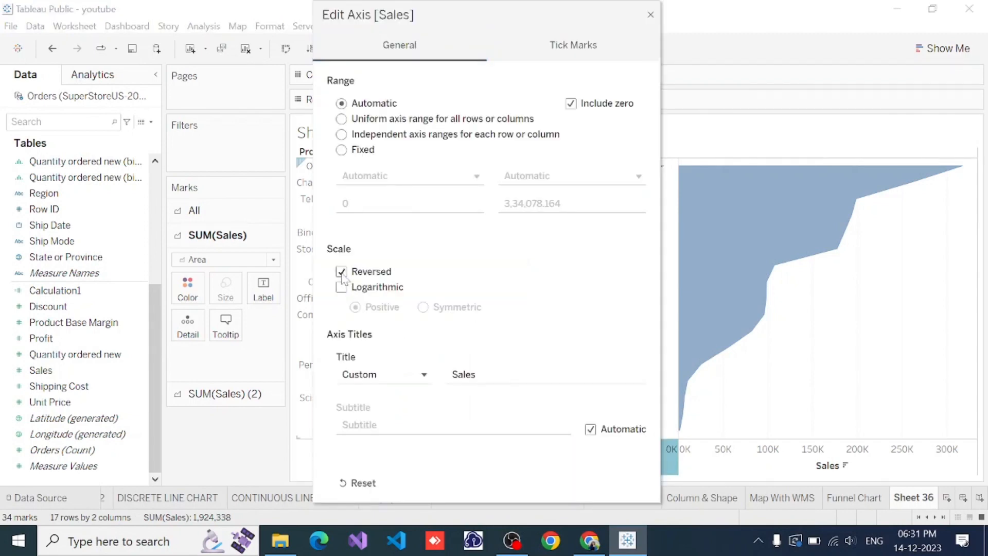
click(650, 16)
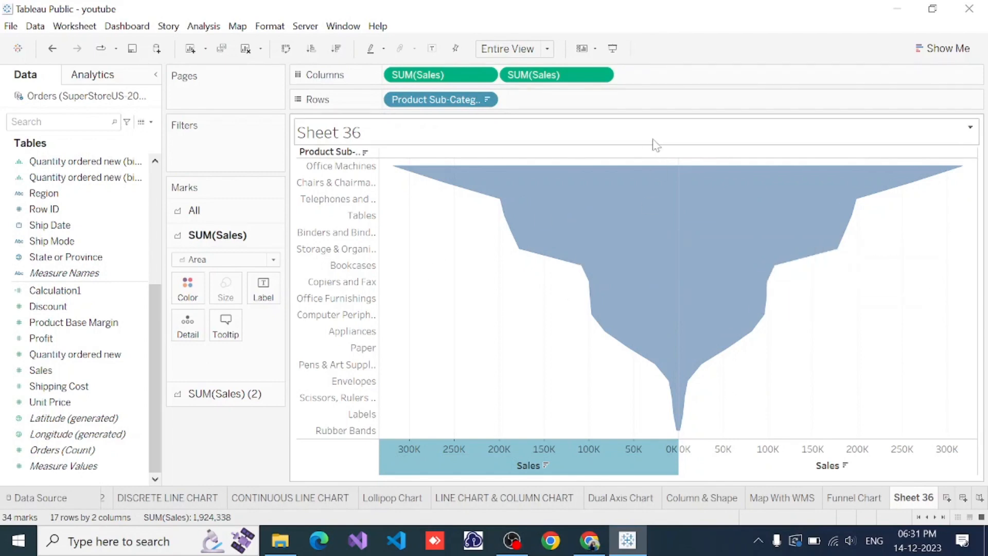
Format the default worksheet font as size 10, bold and white
right_click(443, 261)
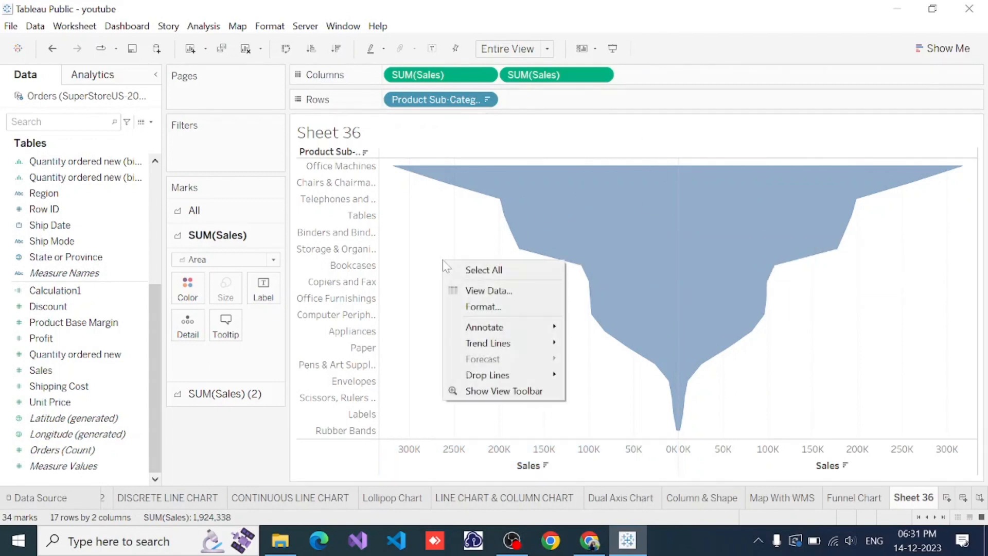
click(497, 307)
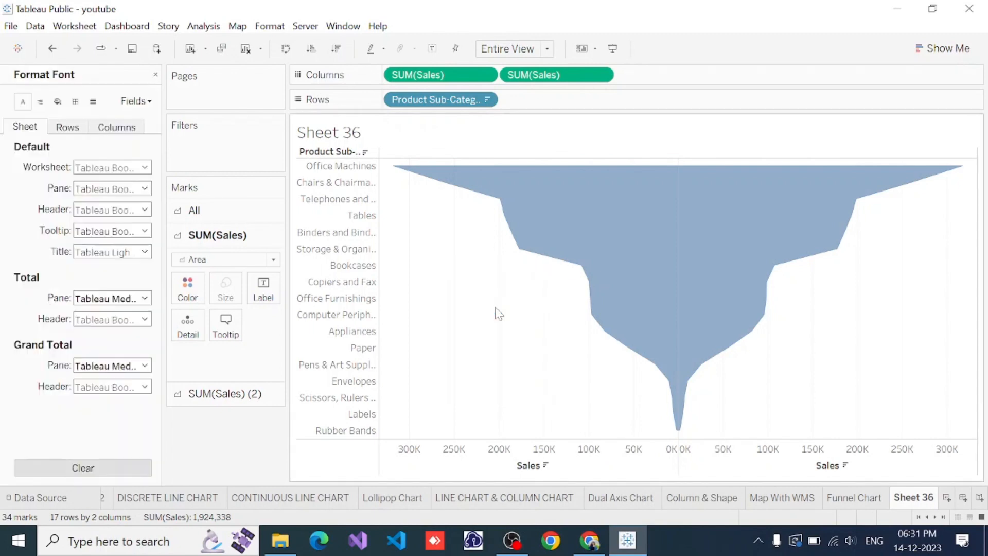
click(111, 169)
click(107, 208)
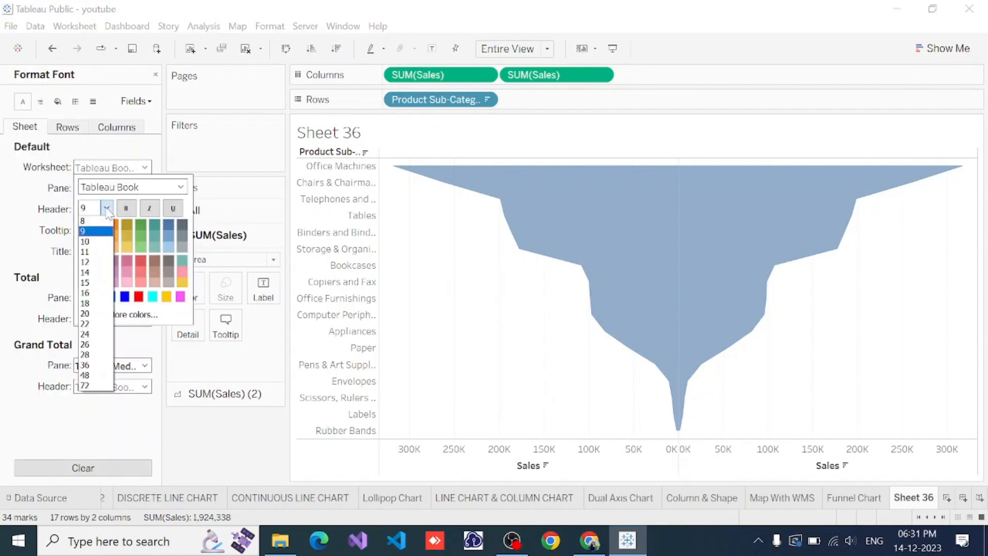
click(85, 241)
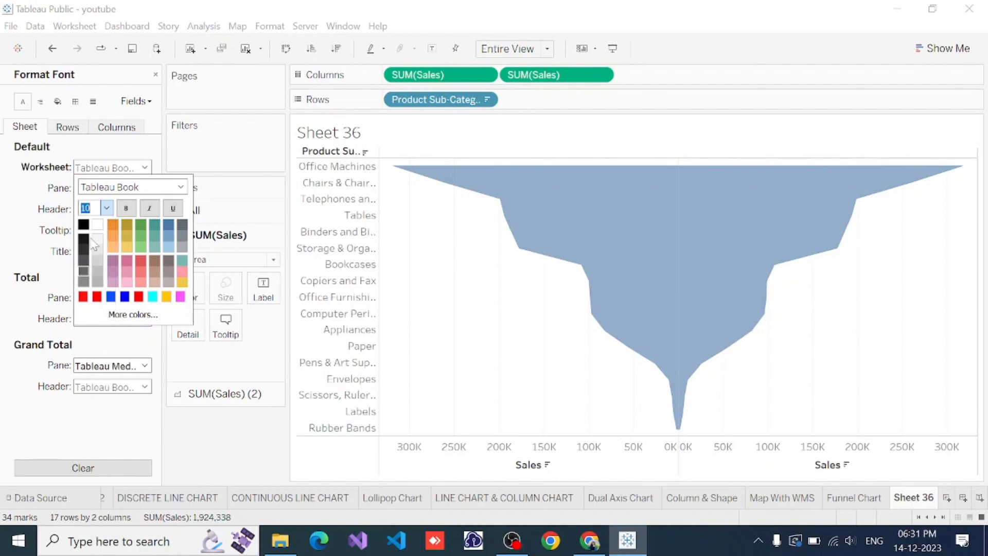
click(127, 208)
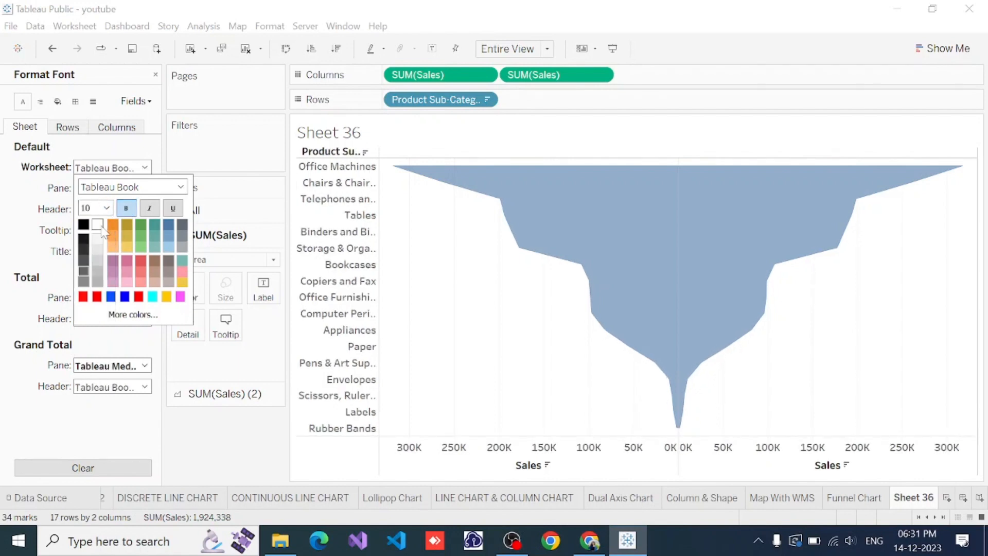
click(98, 225)
Set the default worksheet shading to black
click(58, 101)
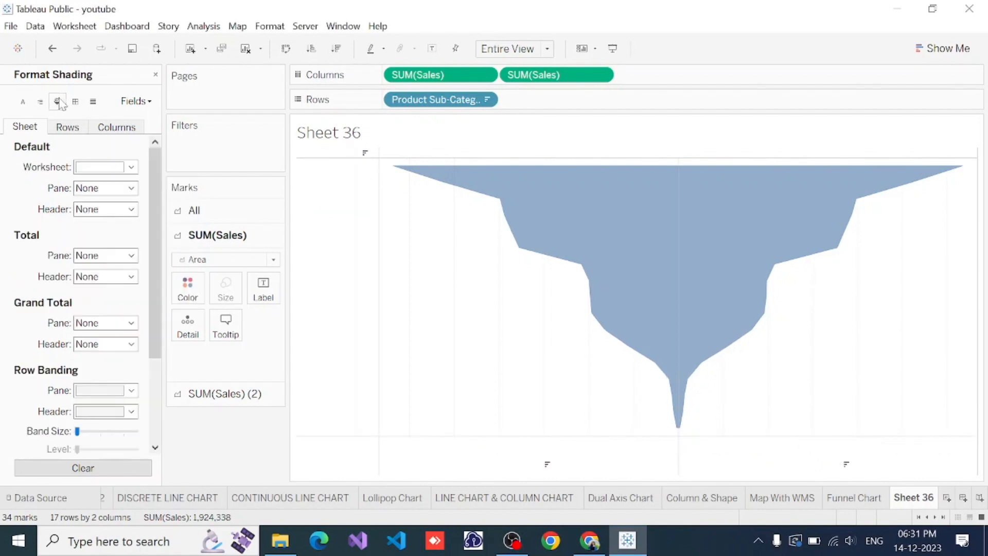
click(126, 170)
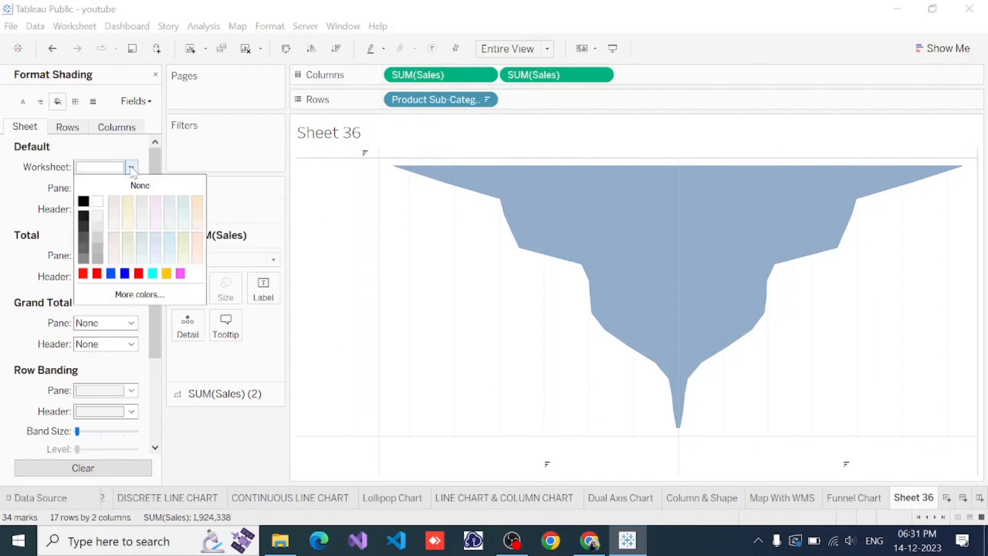
click(84, 203)
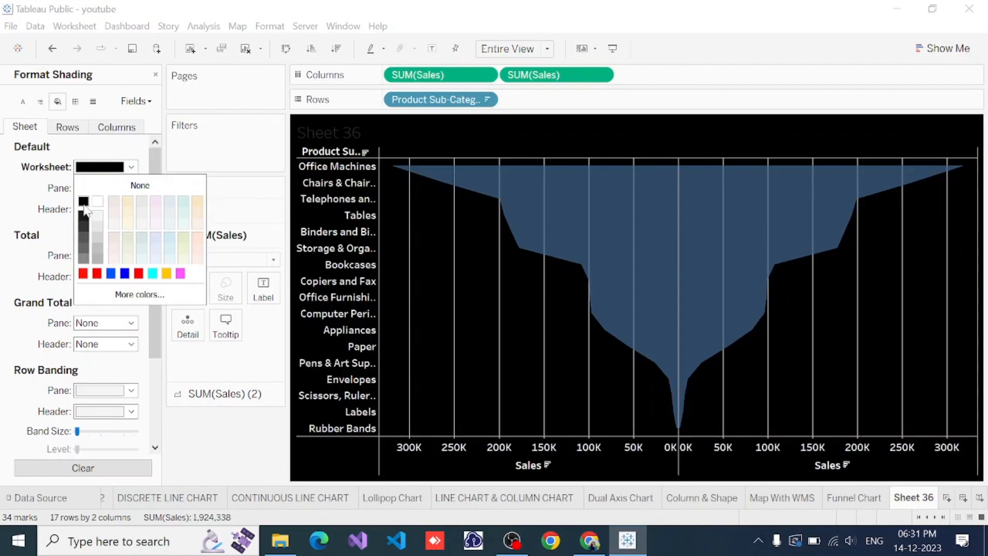
click(116, 74)
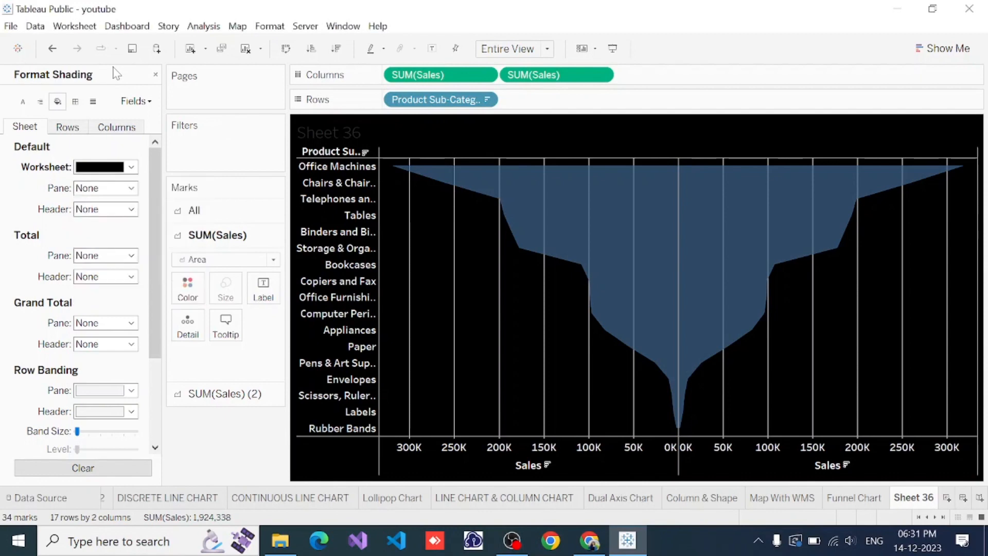
Set the pane border of the column divider to None in the column border formatting
click(76, 102)
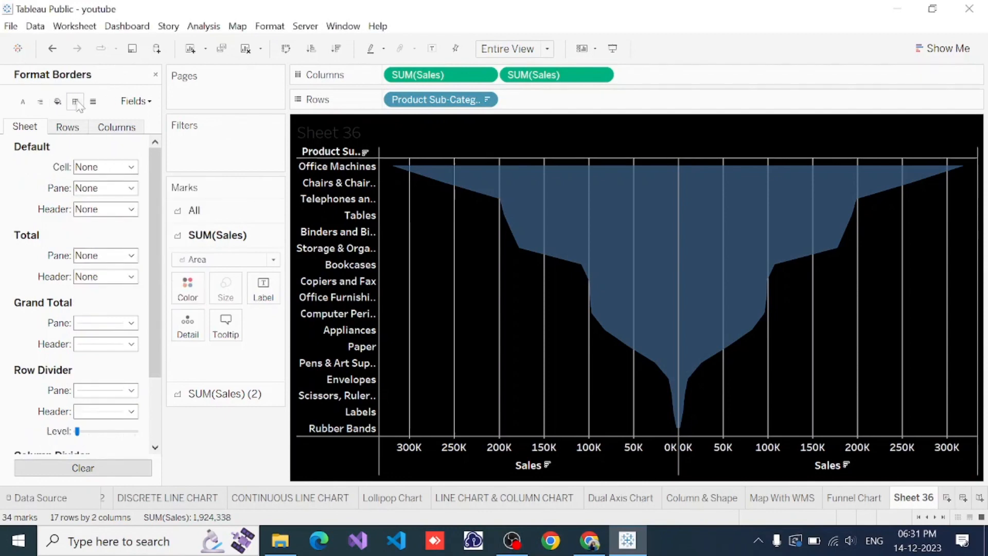
click(111, 128)
click(131, 391)
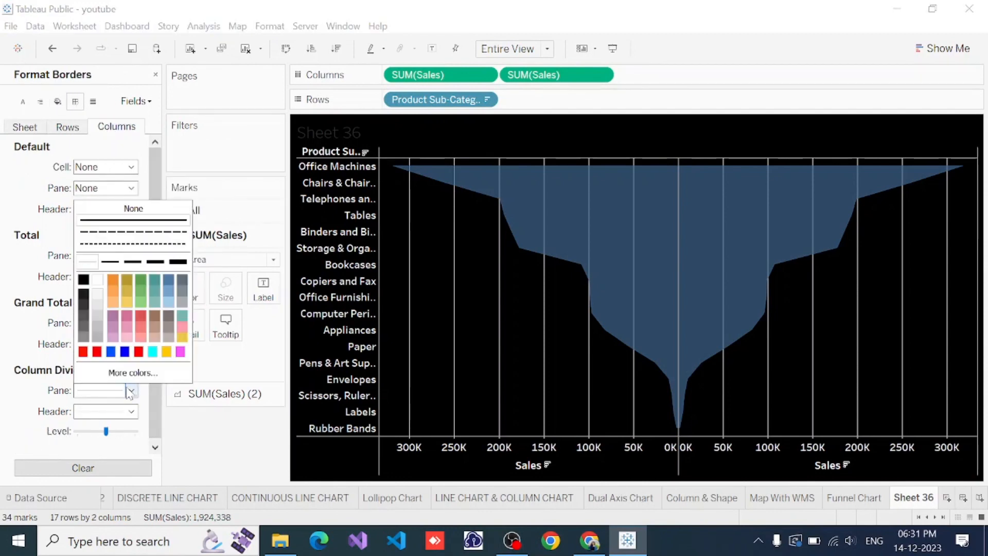
click(133, 209)
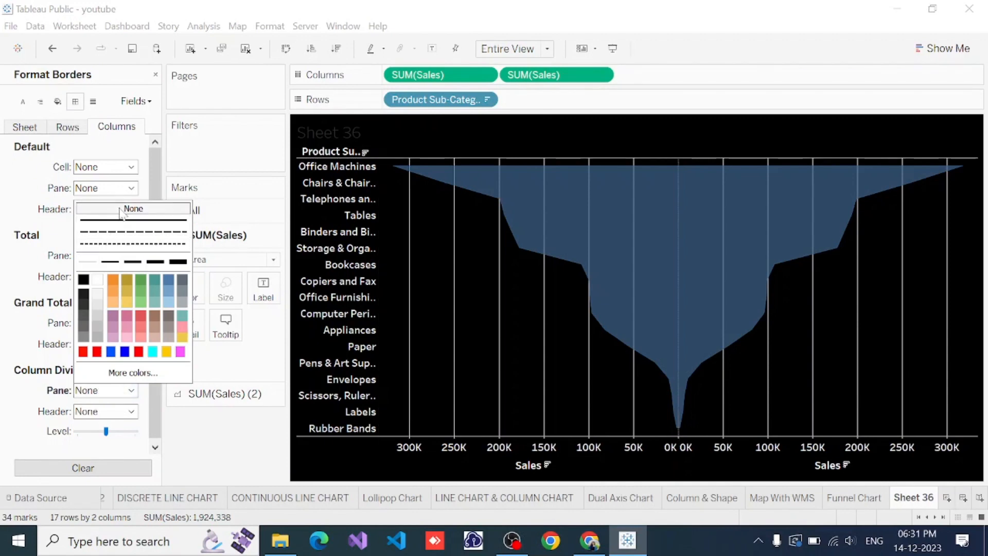
Set the column grid lines to None in the line formatting and close the formatting pane
click(4, 278)
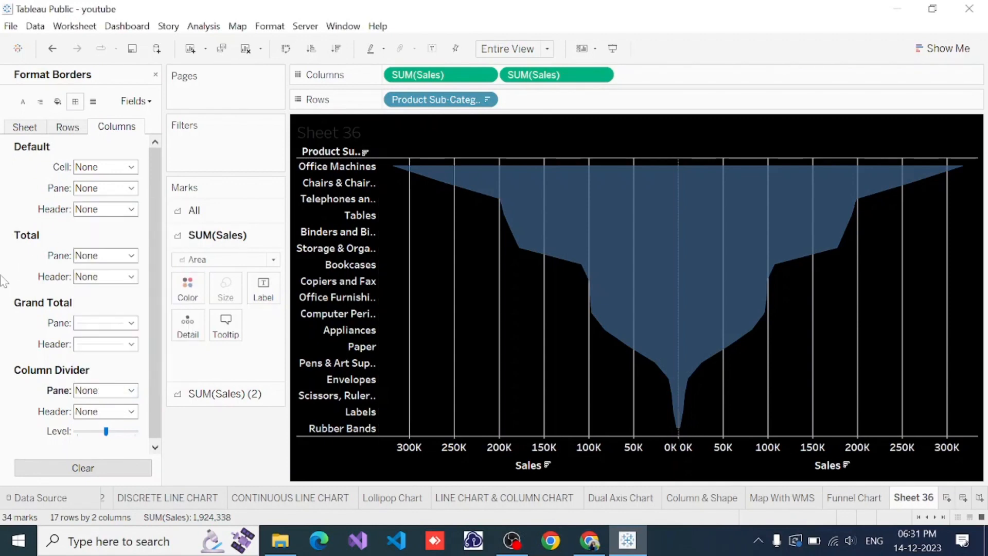
click(94, 101)
click(109, 168)
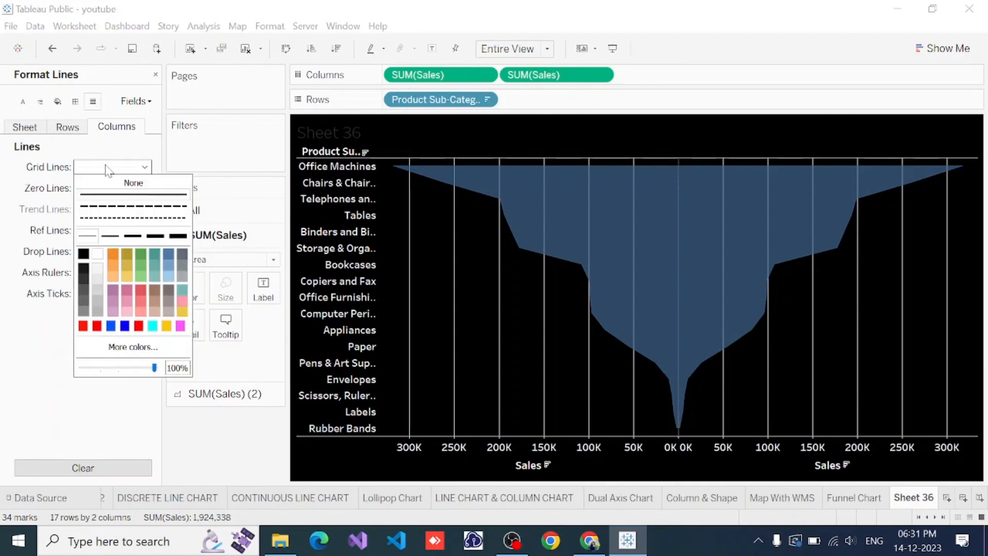
click(121, 183)
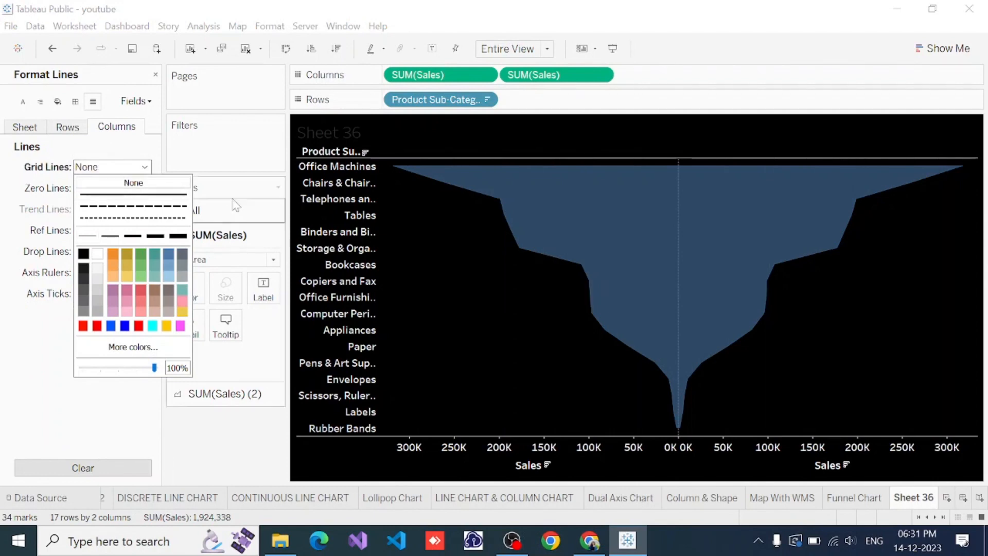
click(24, 398)
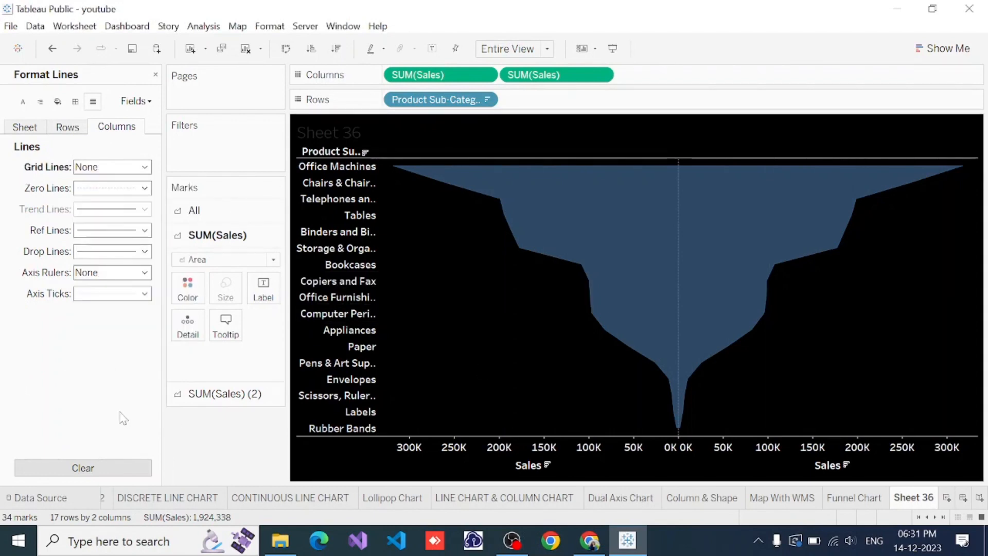
click(156, 76)
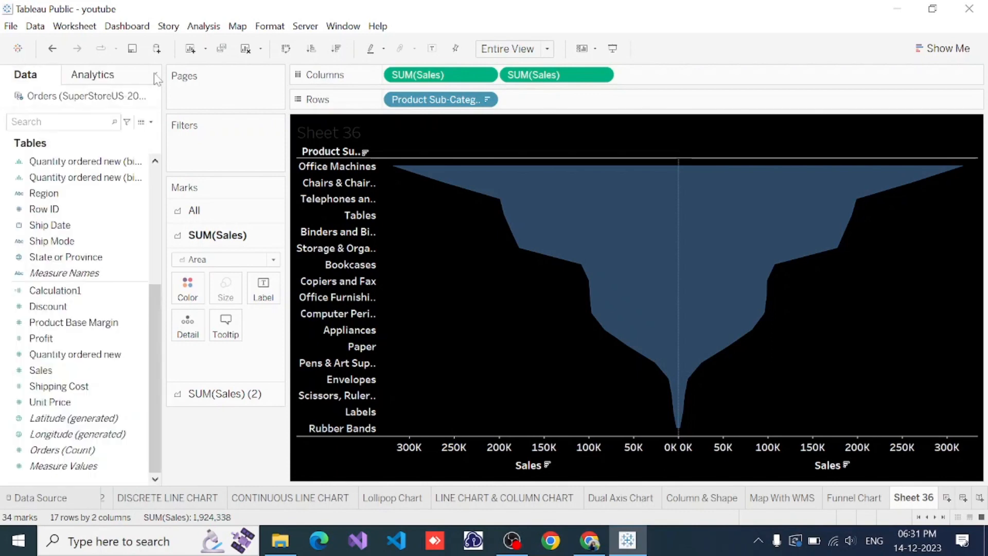
Color the area marks of the first Sales measure, the reversed half of the funnel, red
click(596, 235)
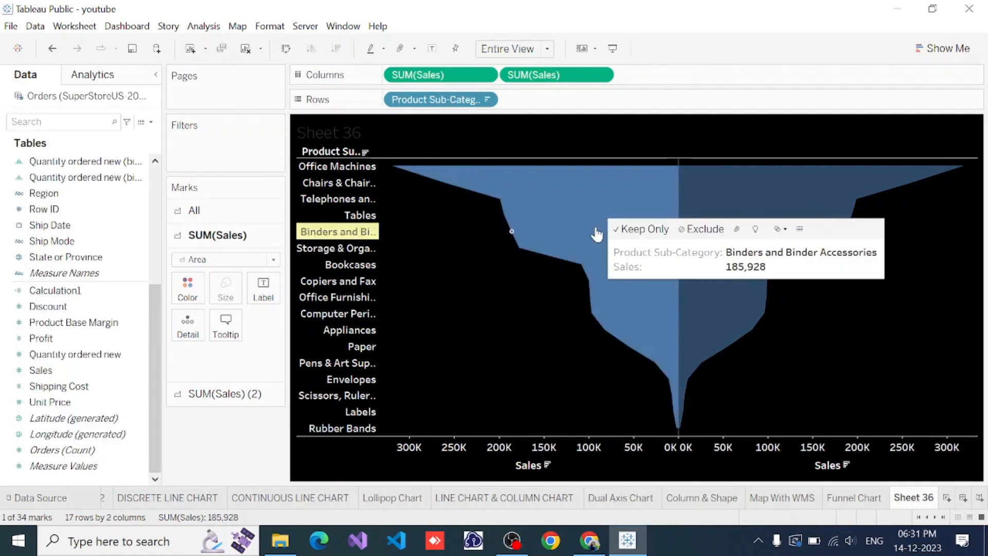
click(184, 298)
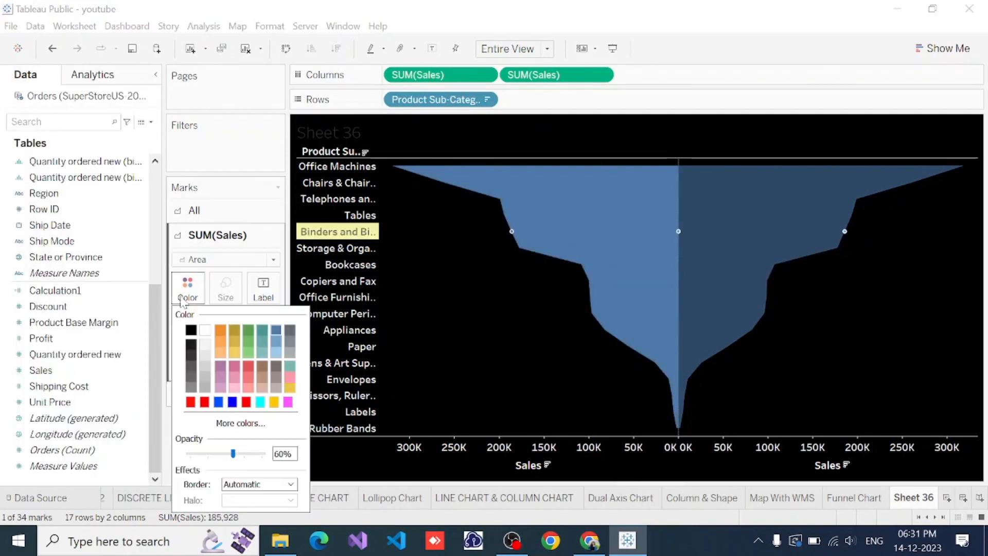
click(205, 402)
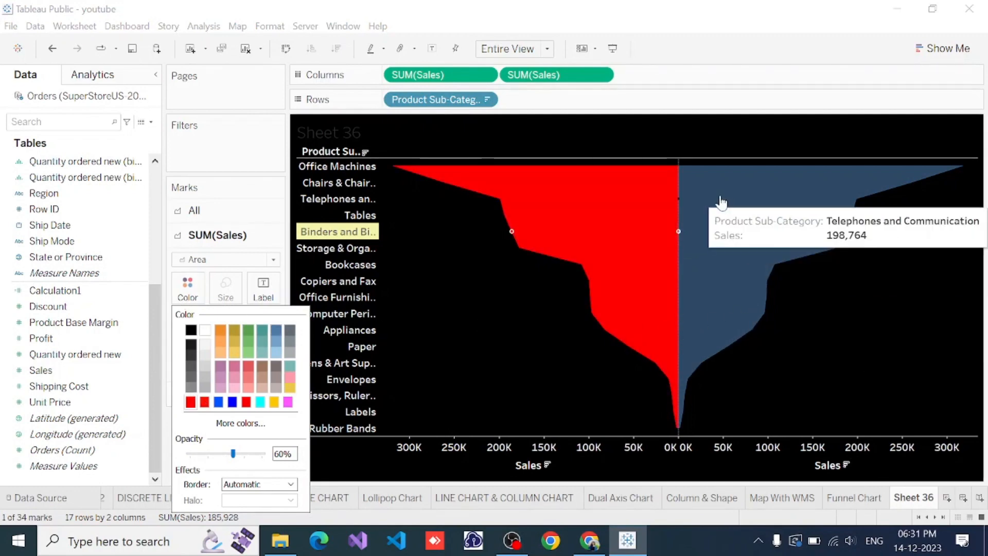
Color the area marks of the second Sales measure the same red and clear the mark selection
click(740, 214)
click(740, 214)
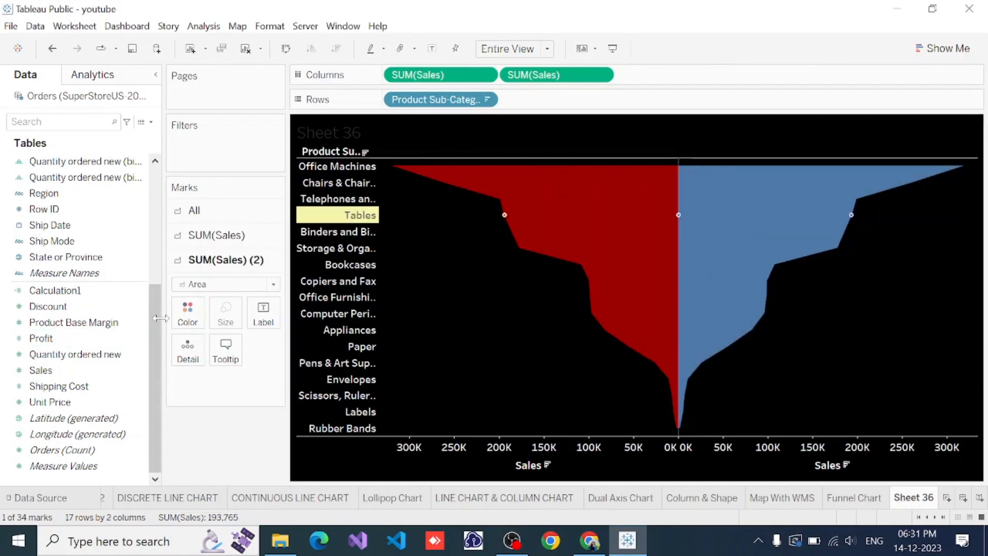
click(196, 321)
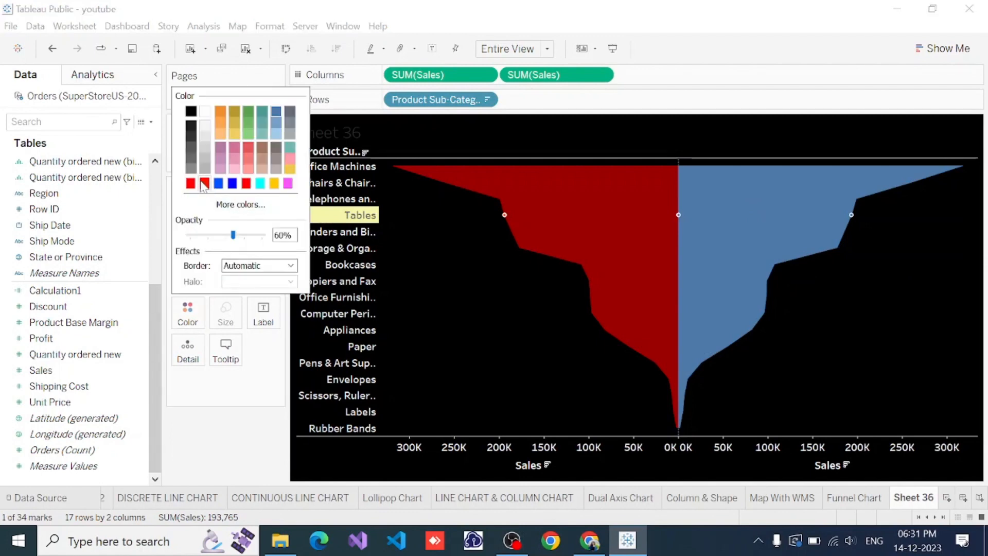
click(204, 183)
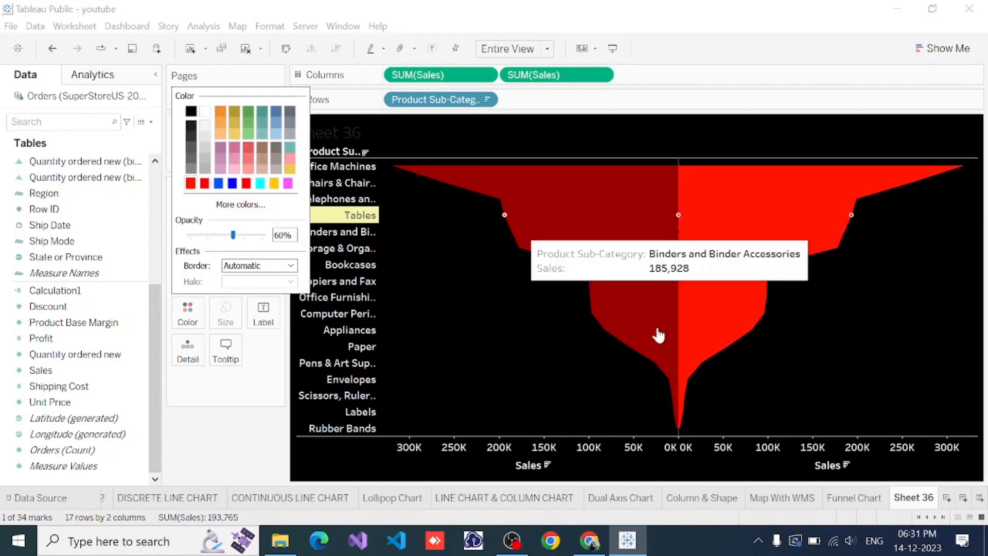
click(238, 410)
key(Escape)
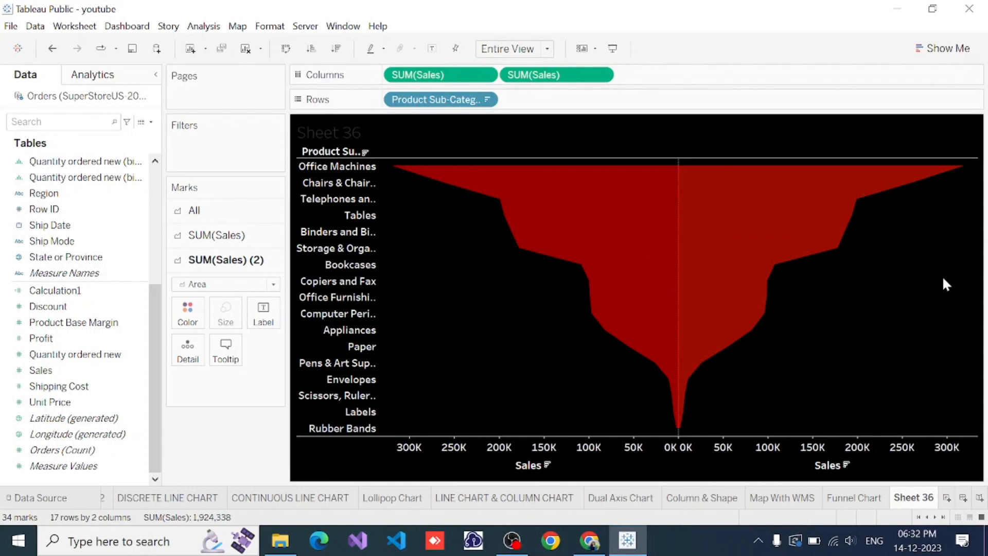
Replace the sheet-name placeholder in the worksheet title with "Advanced Funnel Chart"
double_click(366, 133)
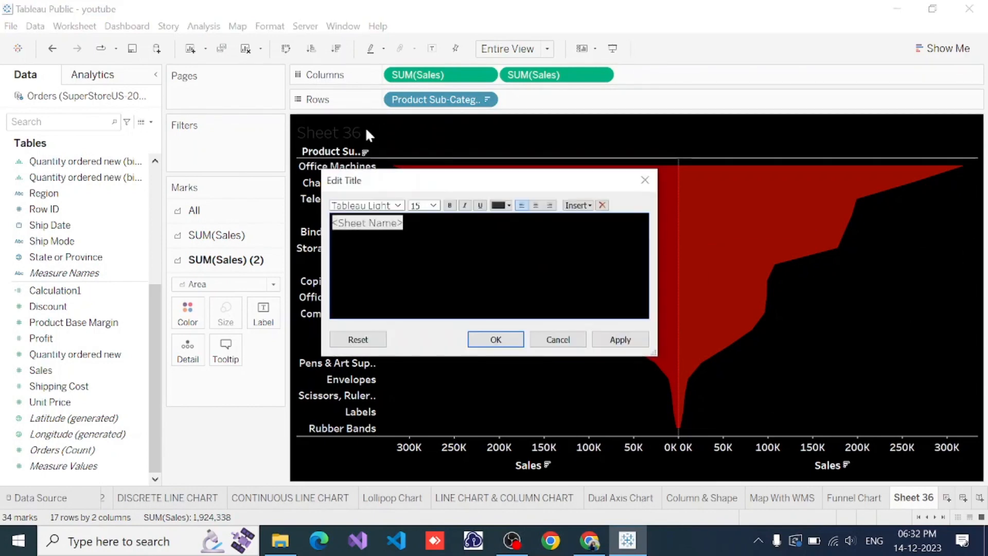
key(ctrl+a)
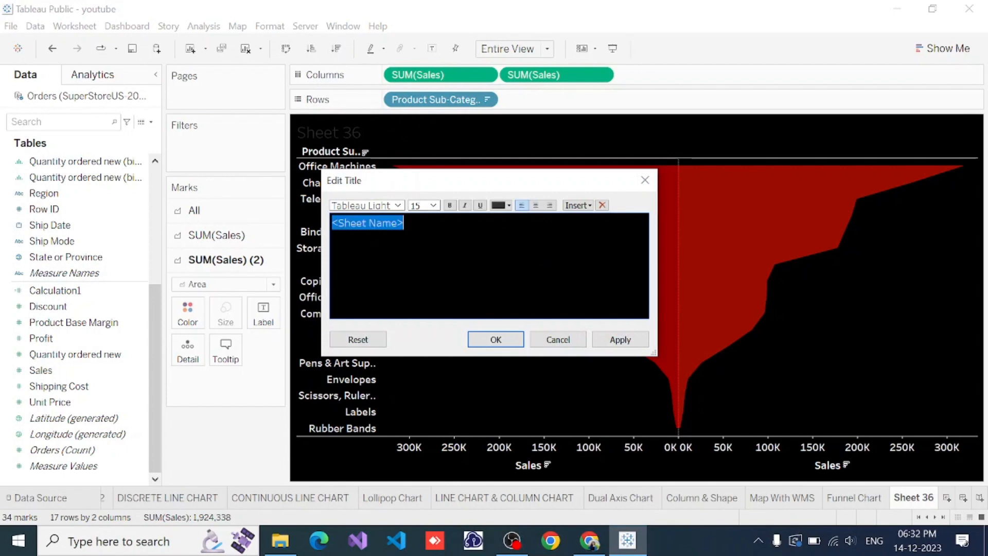
key(BackSpace)
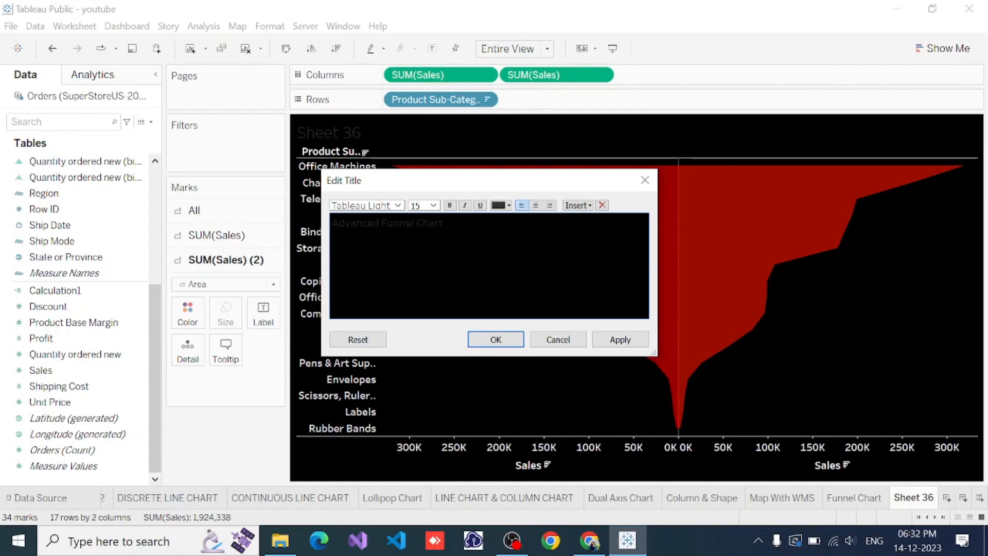
Format the whole title text as bold, white and Wide Latin, and apply the title changes
key(ctrl+shift+Left)
key(ctrl+a)
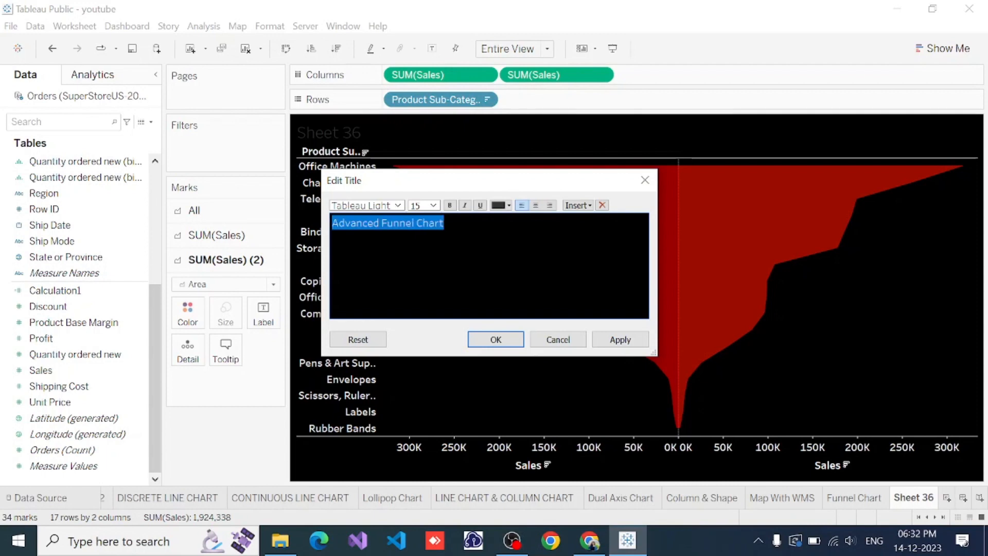
click(449, 205)
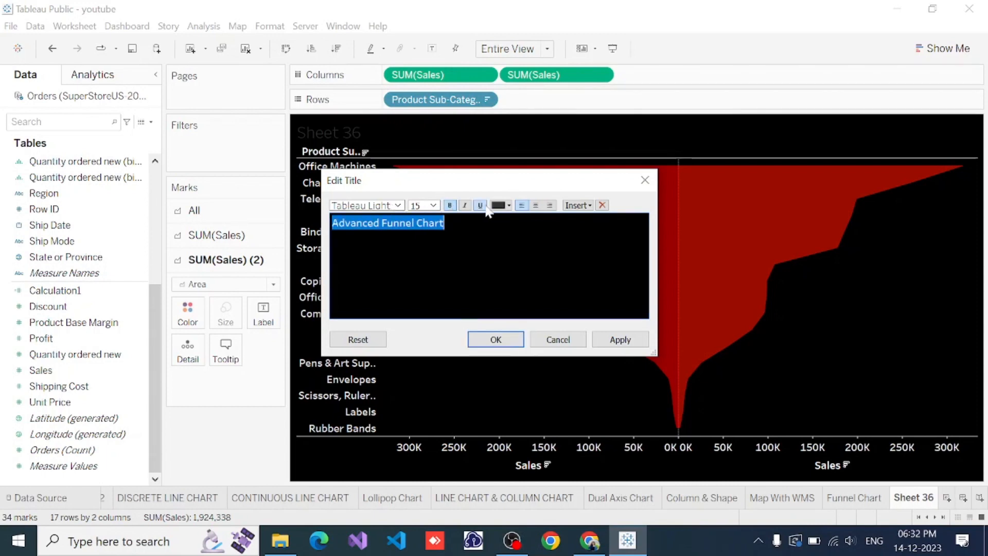
click(509, 205)
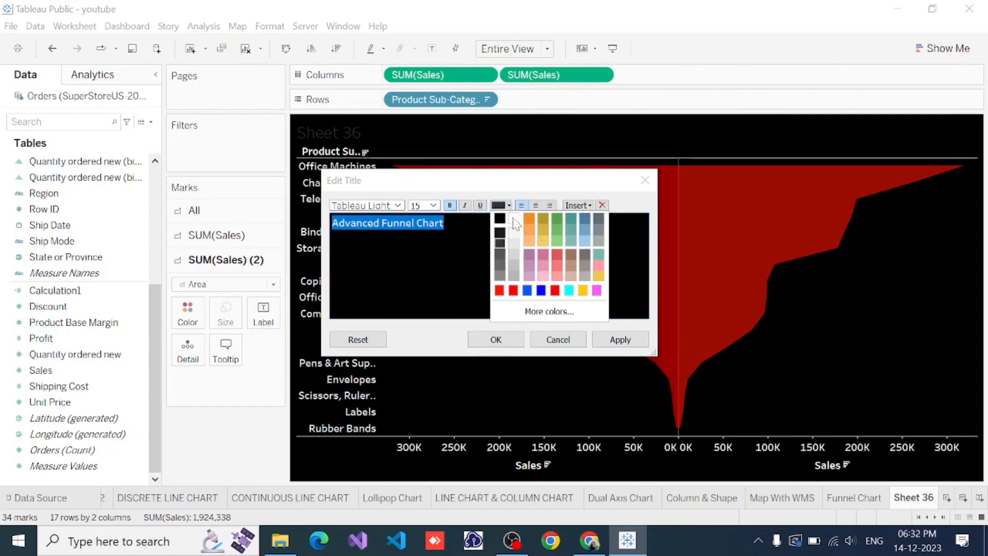
click(513, 216)
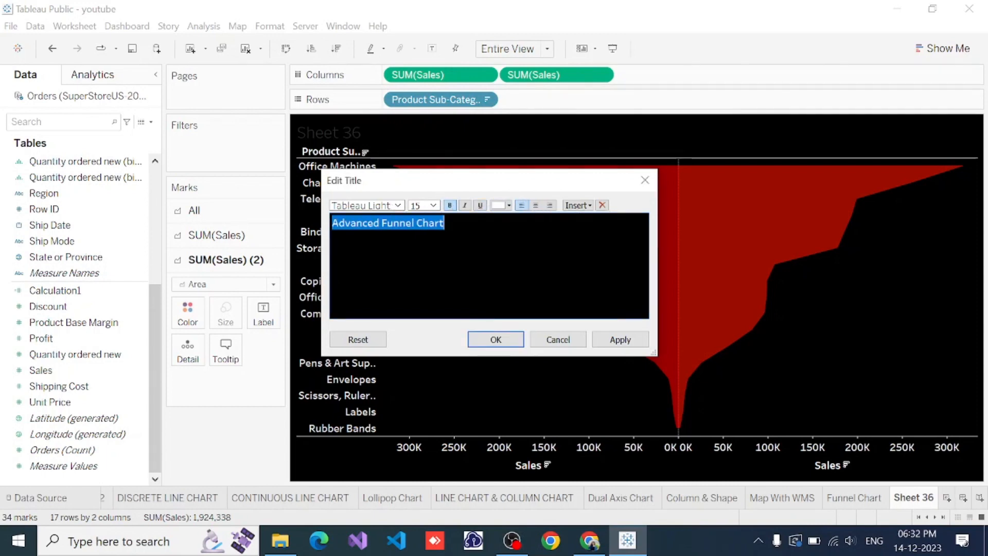
click(397, 205)
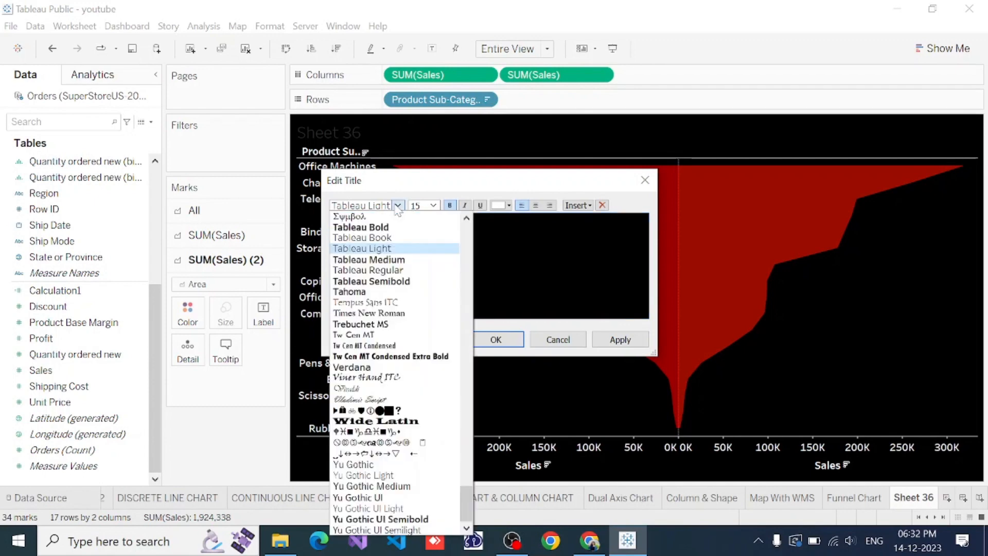
click(365, 421)
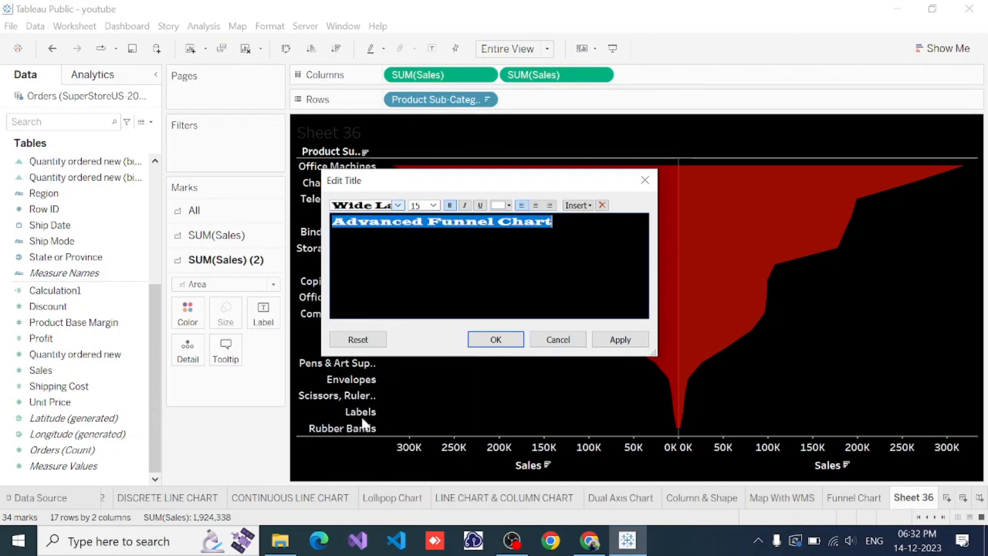
click(614, 342)
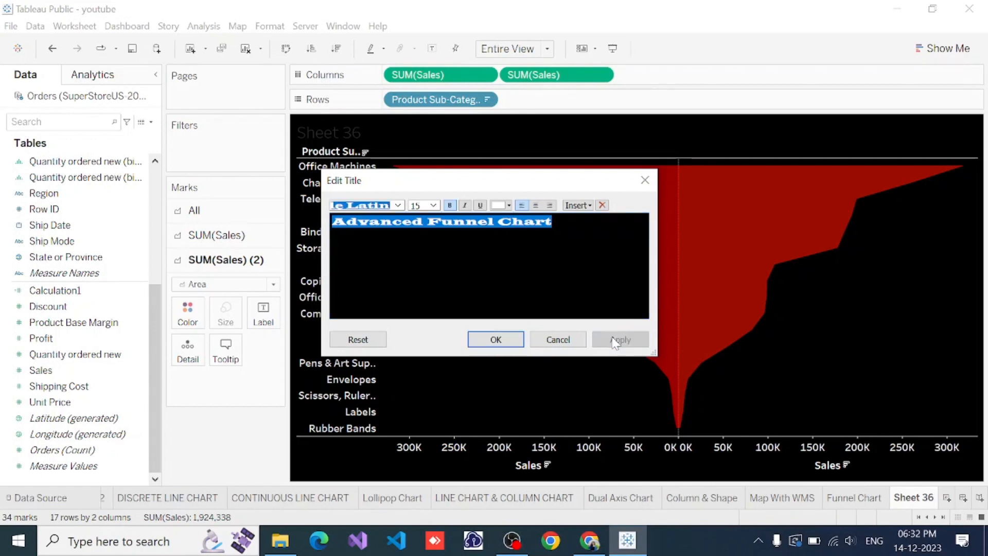
click(496, 338)
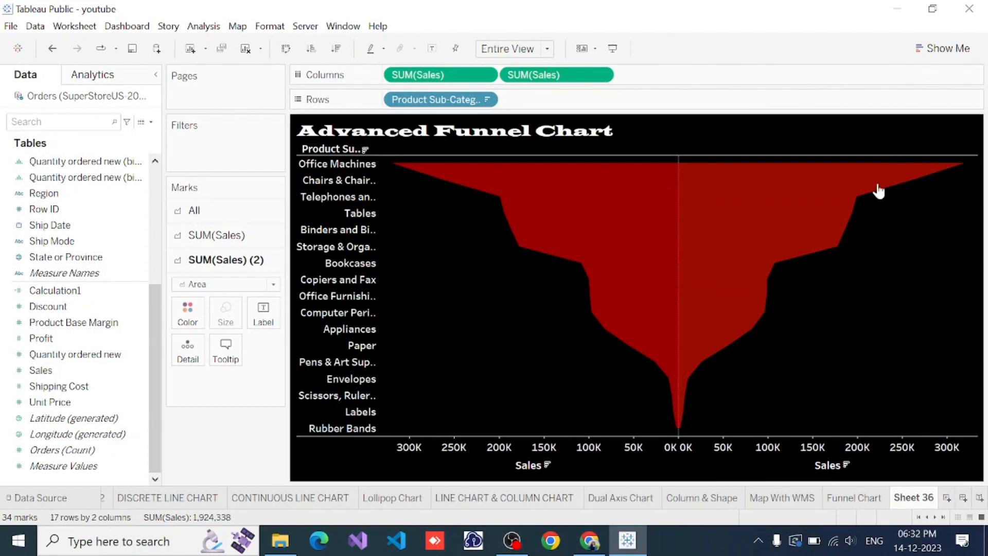
Replace Product Sub-Category on Rows with State or Province and sort the chart descending by Sales
mouse_move(878, 192)
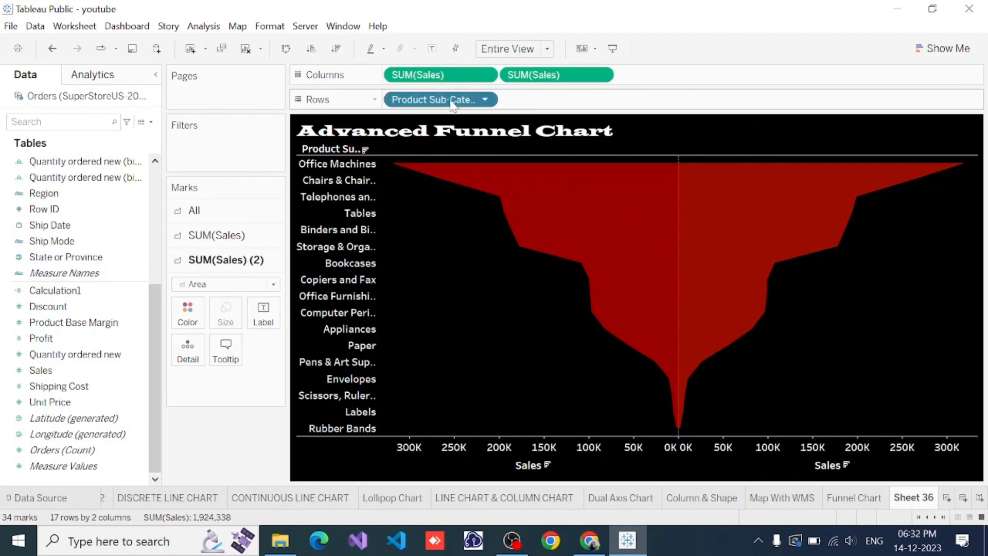
drag(452, 102, 114, 349)
drag(93, 363, 93, 362)
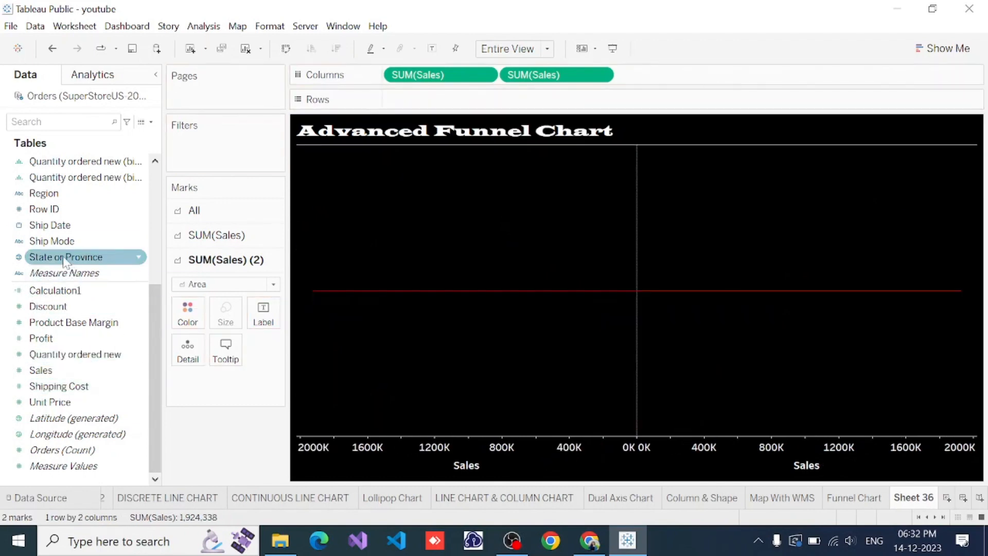
mouse_move(66, 259)
mouse_down()
mouse_move(130, 259)
mouse_move(486, 90)
mouse_move(428, 107)
mouse_up()
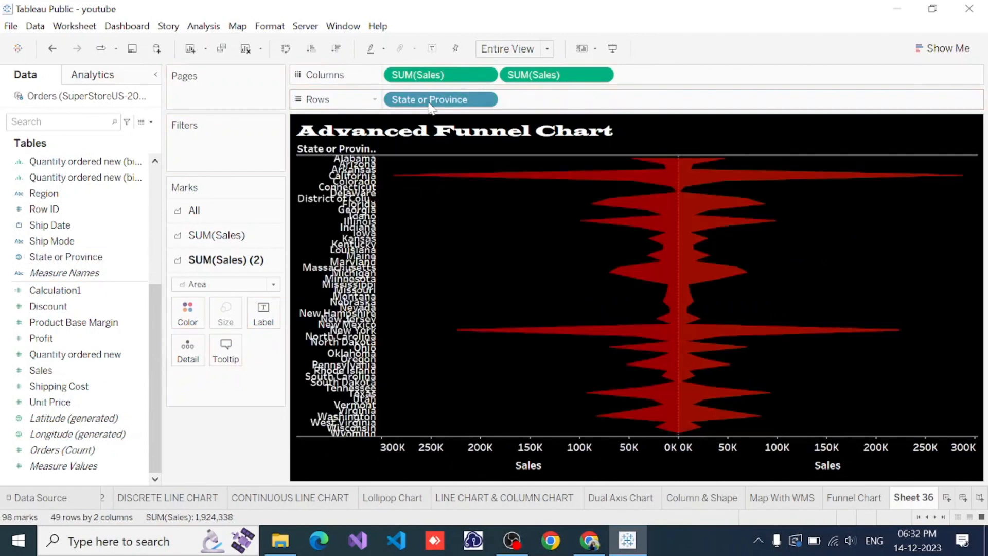
click(337, 49)
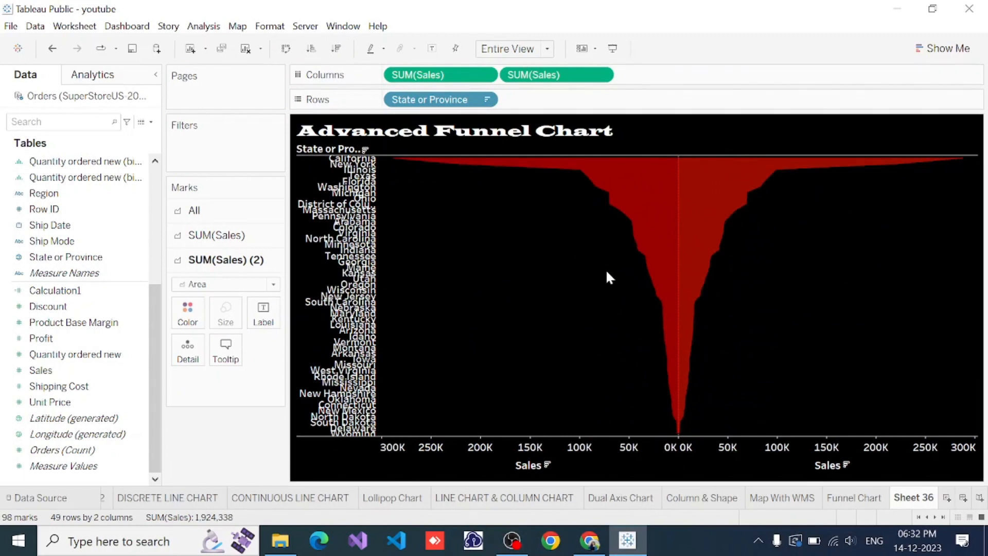
Replace State or Province on Rows with Customer Name, adding all members, and sort the chart descending by Sales
scroll(48, 256, up, 2)
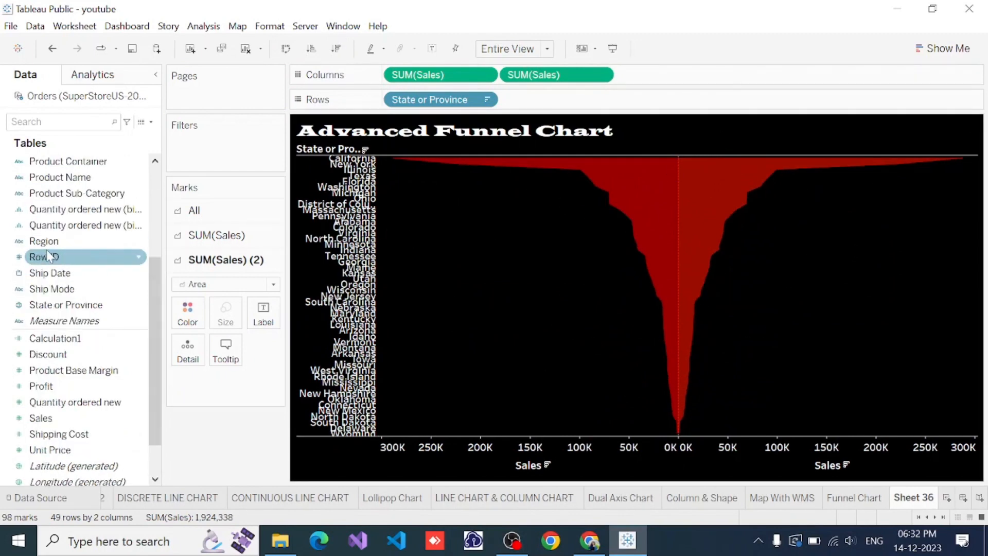
drag(429, 99, 122, 252)
scroll(77, 241, up, 3)
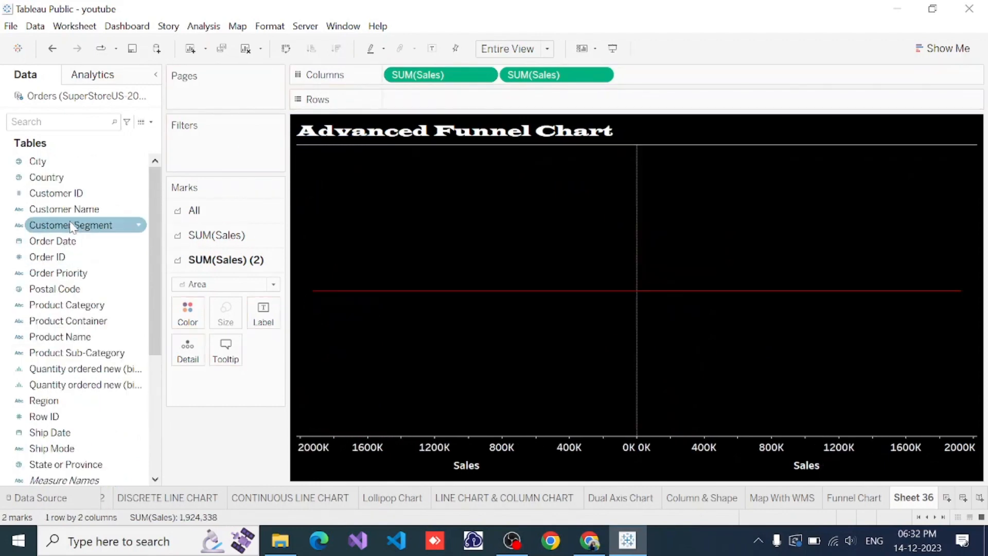
drag(77, 211, 435, 113)
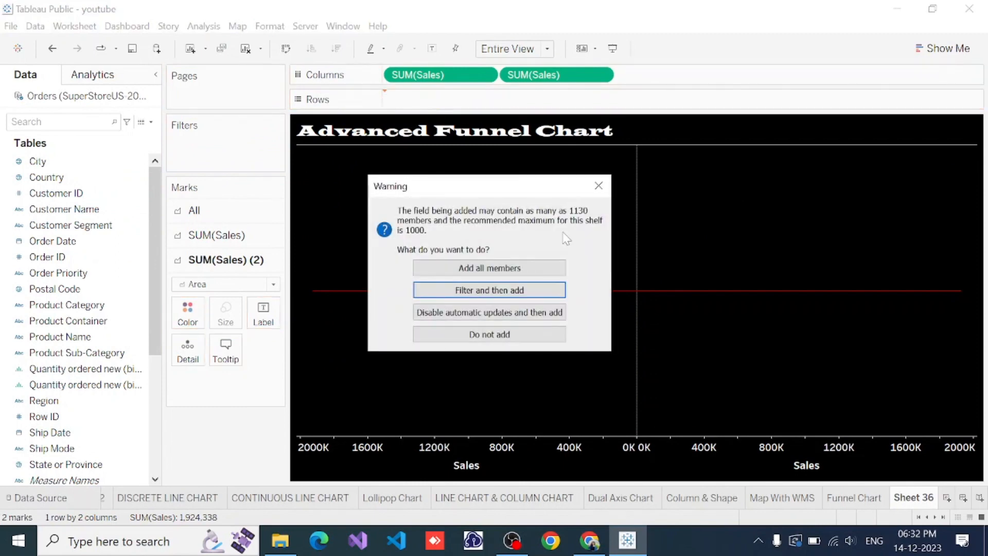
click(494, 263)
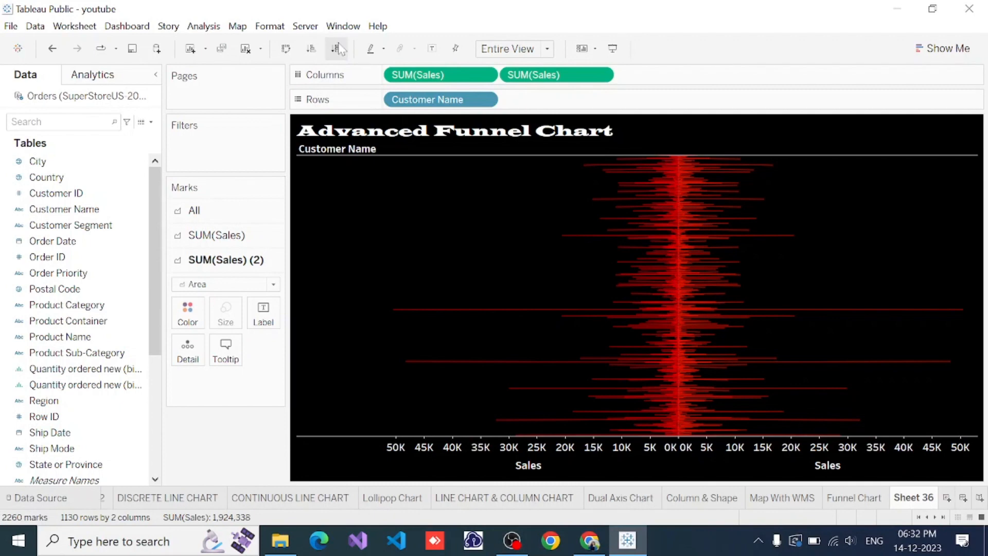
click(337, 49)
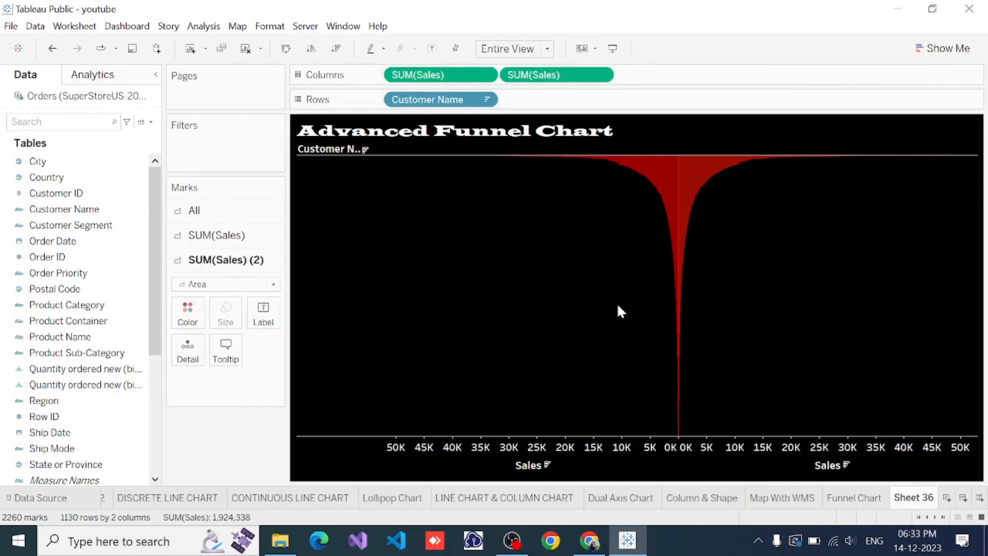
mouse_move(682, 298)
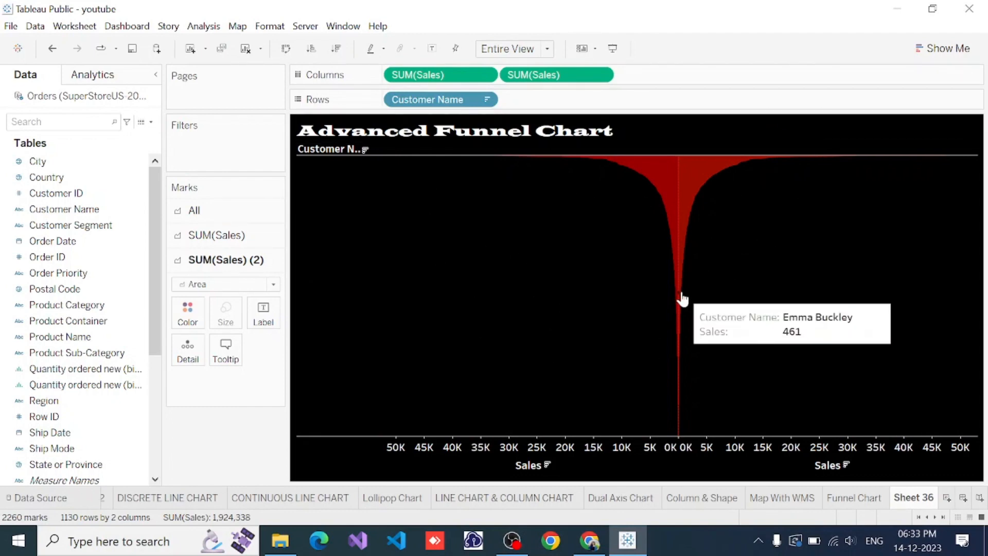